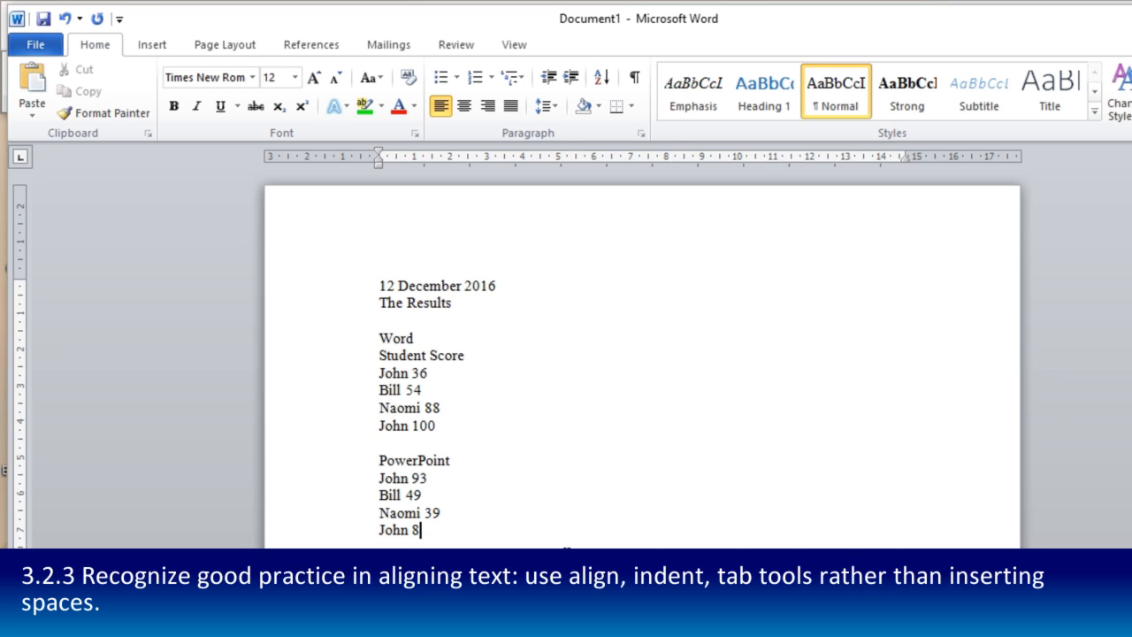
# Try to place the date near the right margin with leading spaces, and change its month to May
pyautogui.click(375, 285)
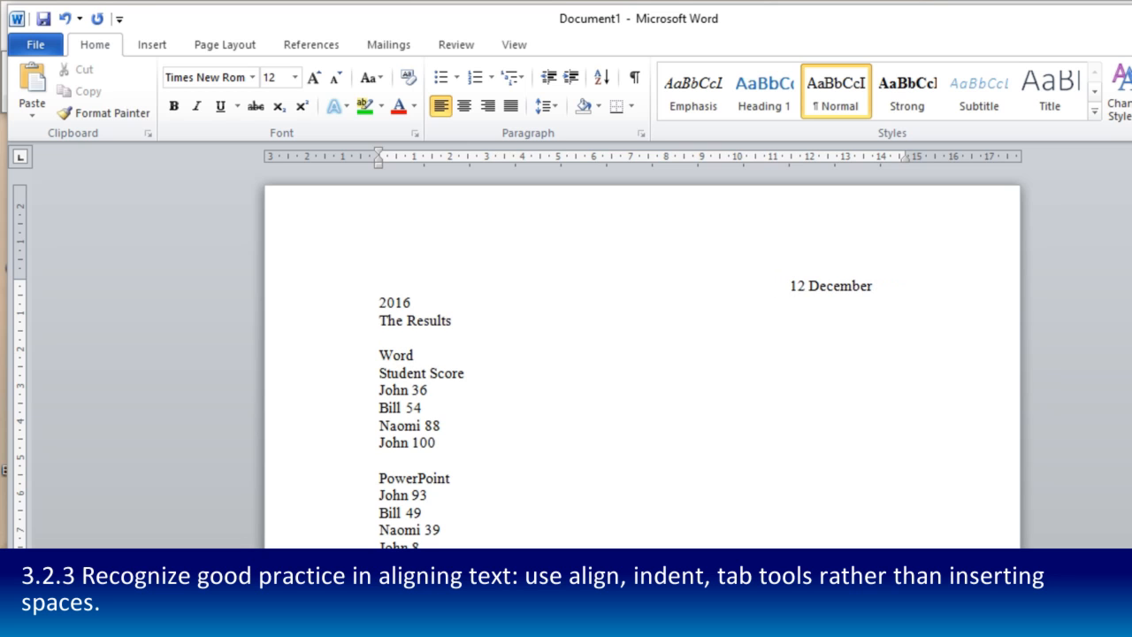
pyautogui.press('BackSpace')
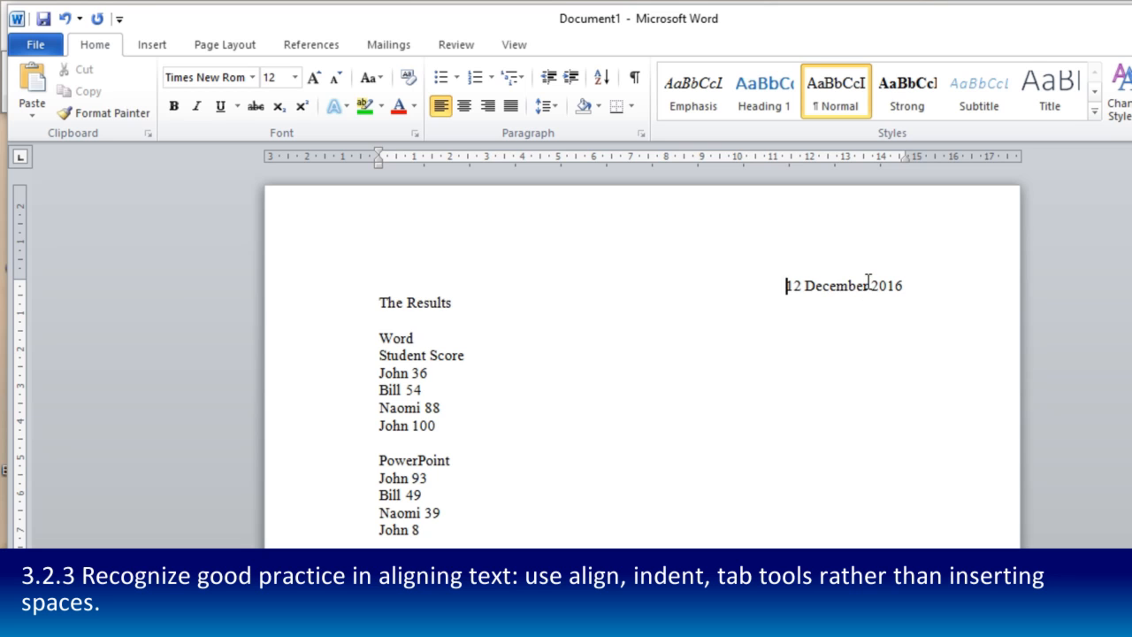
pyautogui.moveTo(869, 284); pyautogui.dragTo(807, 281)
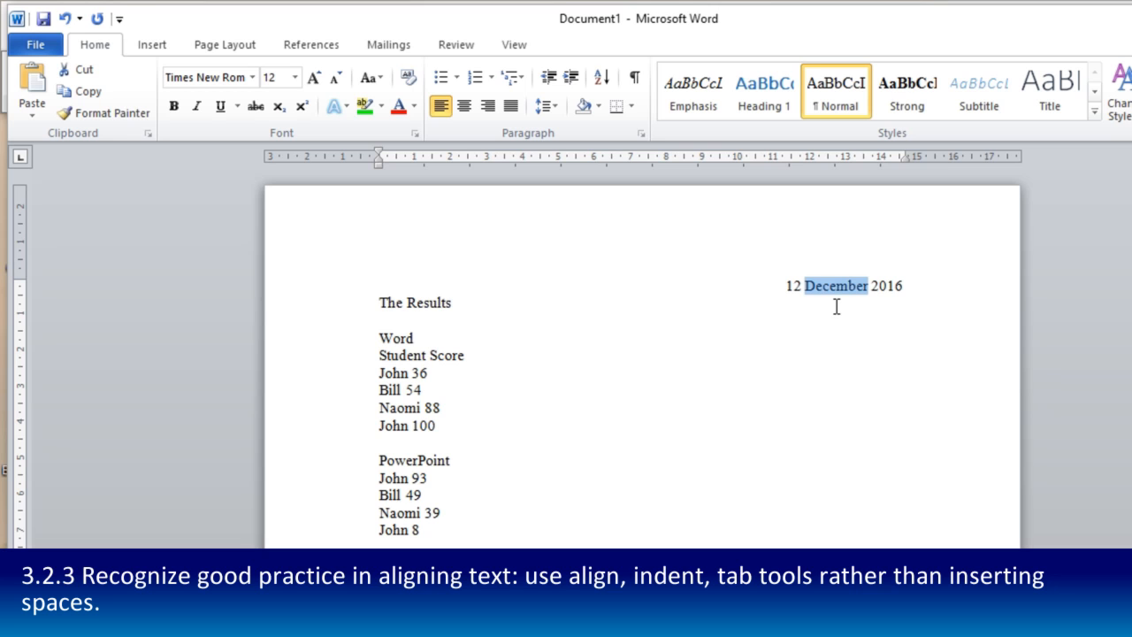
pyautogui.write('May')
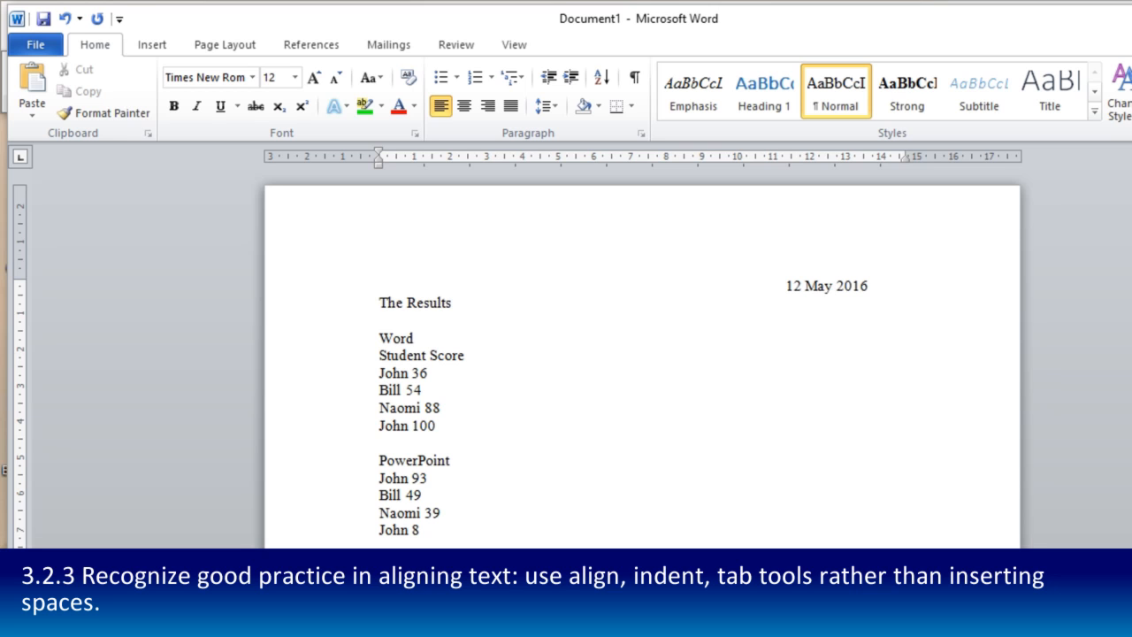
pyautogui.click(776, 286)
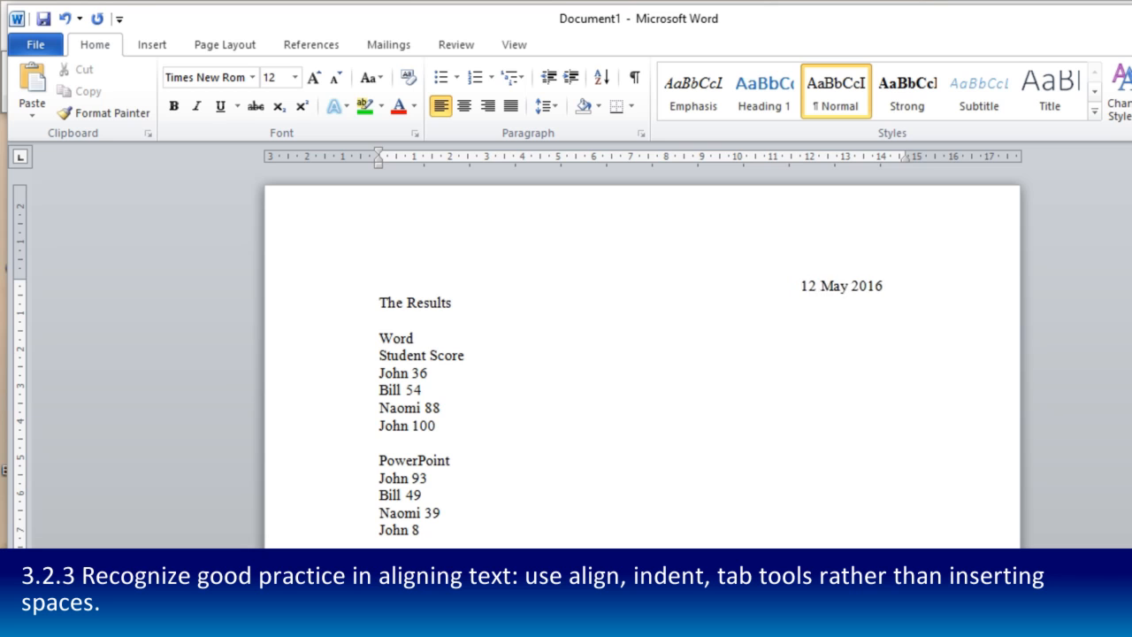
# Delete the spaces in front of the date and right-align the date line
pyautogui.moveTo(807, 285); pyautogui.dragTo(359, 294)
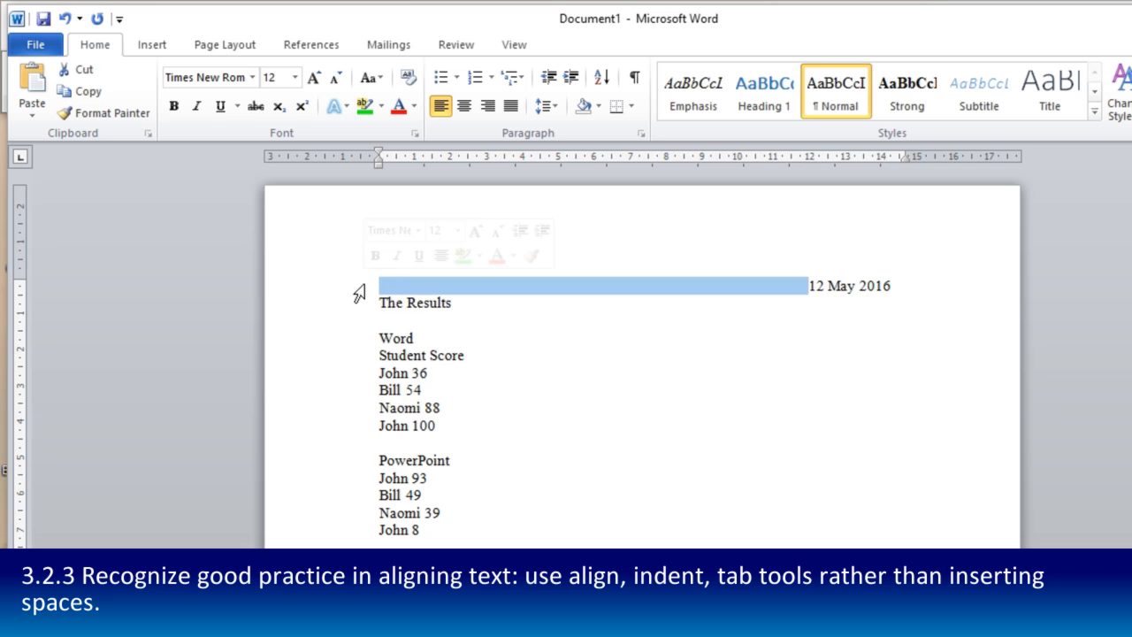
pyautogui.press('Delete')
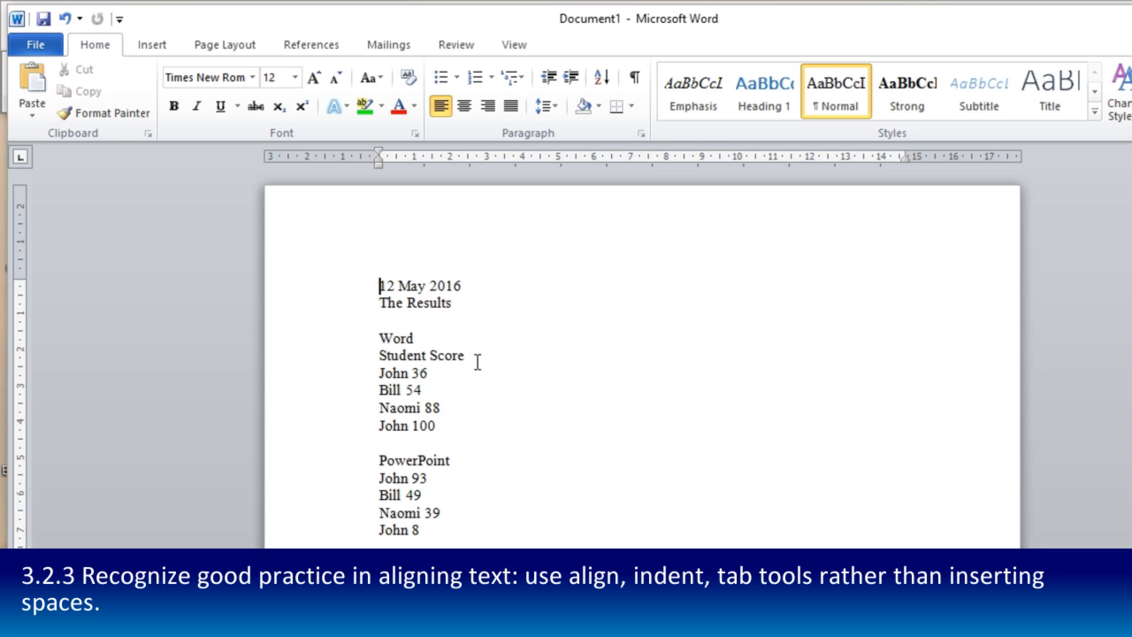
pyautogui.press('Home')
pyautogui.click(491, 113)
# Change the month in the date to December and move the page's right margin slightly outward
pyautogui.doubleClick(856, 286)
pyautogui.write('Decem')
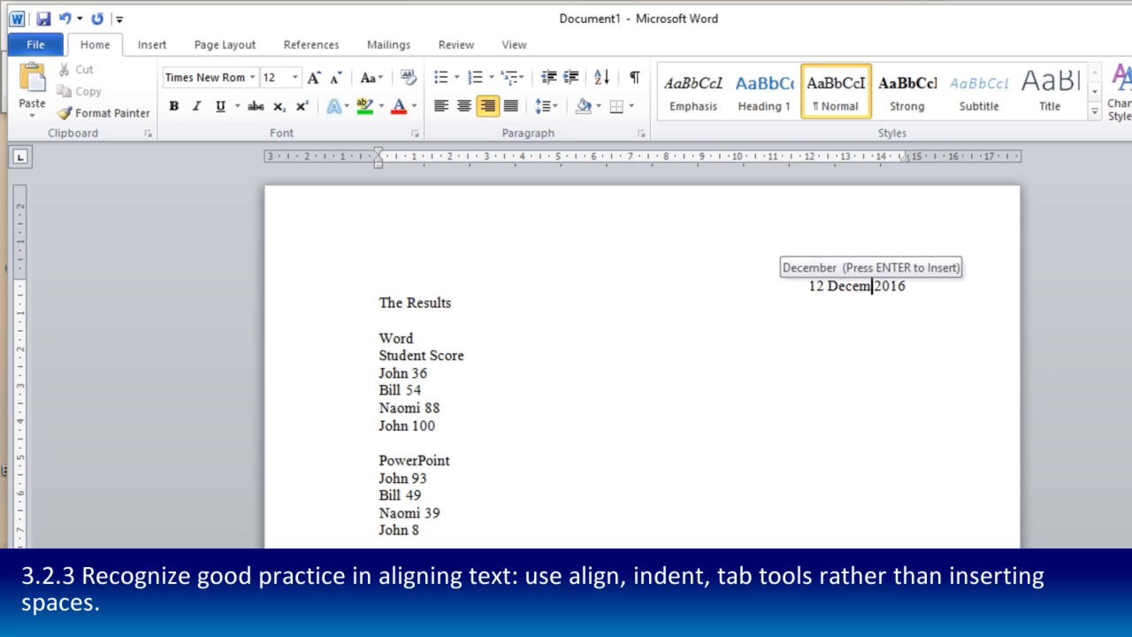
pyautogui.write('ber')
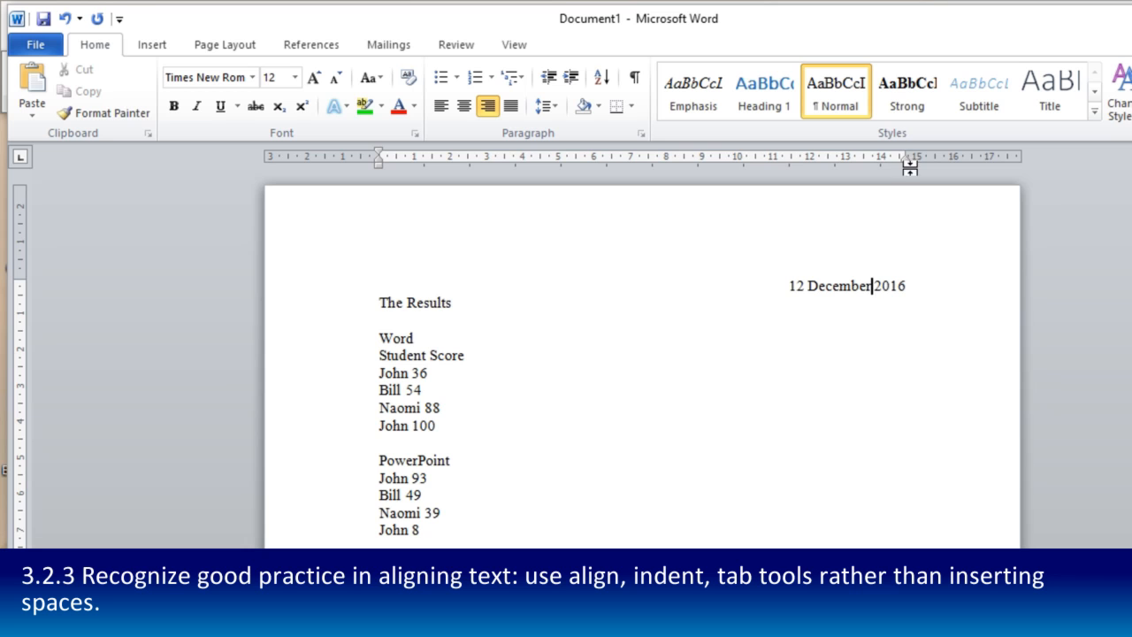
pyautogui.moveTo(909, 154); pyautogui.dragTo(911, 155)
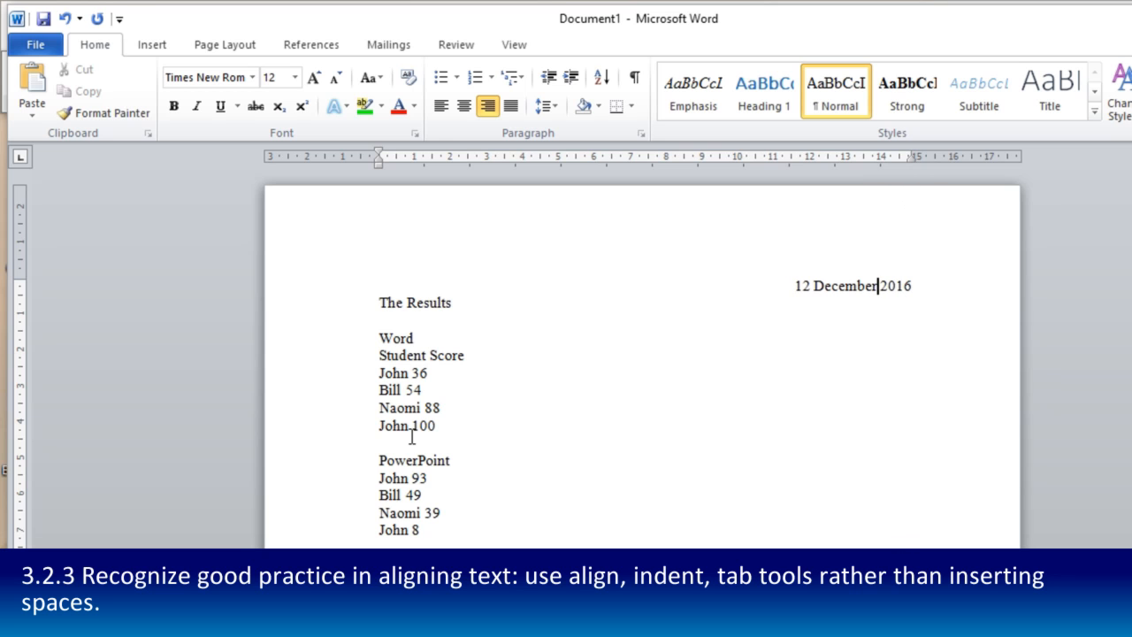
# Push "The Results" to the middle of its line with leading spaces and apply the Title style
pyautogui.click(376, 301)
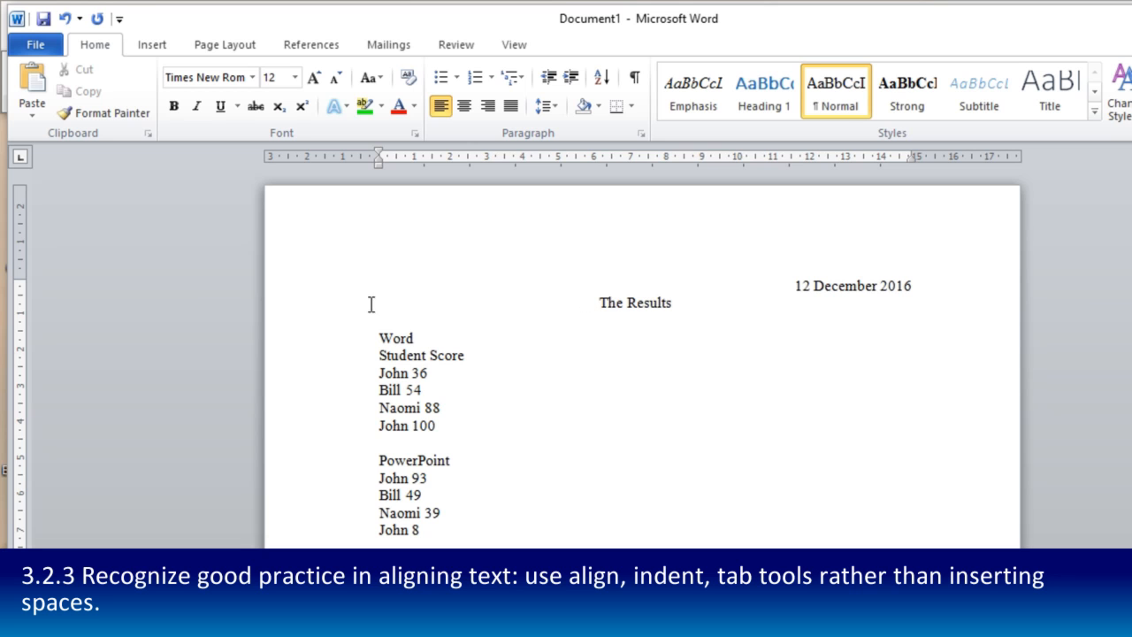
pyautogui.moveTo(384, 303); pyautogui.dragTo(789, 303)
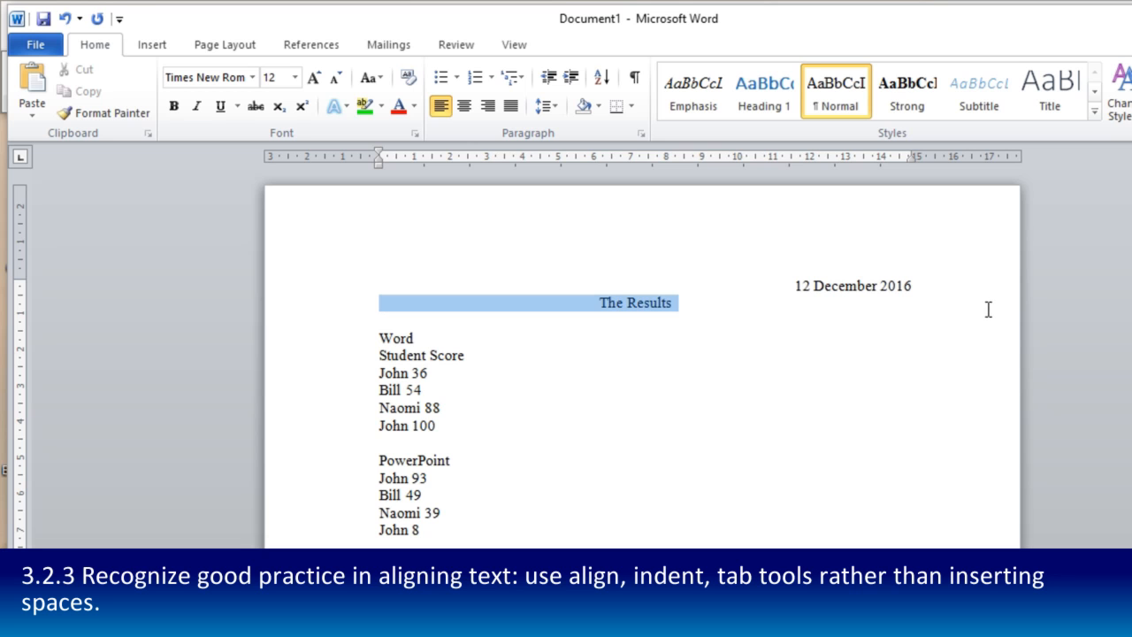
pyautogui.click(1046, 90)
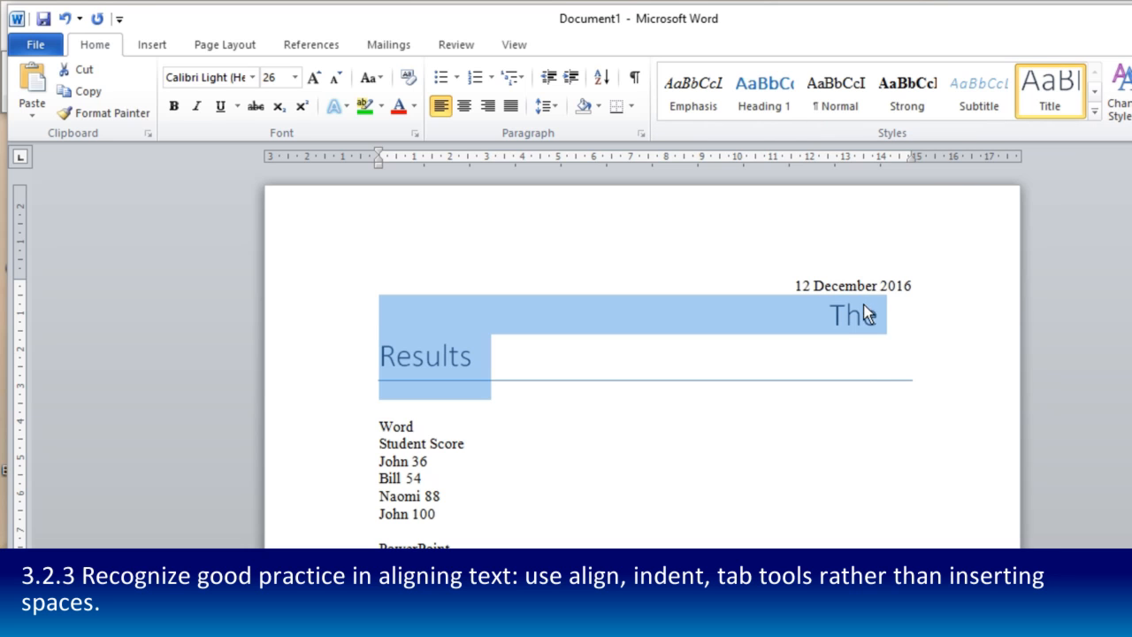
# Delete the spaces in front of "The Results" and centre the title
pyautogui.click(833, 314)
pyautogui.moveTo(841, 313); pyautogui.dragTo(341, 319)
pyautogui.click(831, 311)
pyautogui.press('BackSpace')
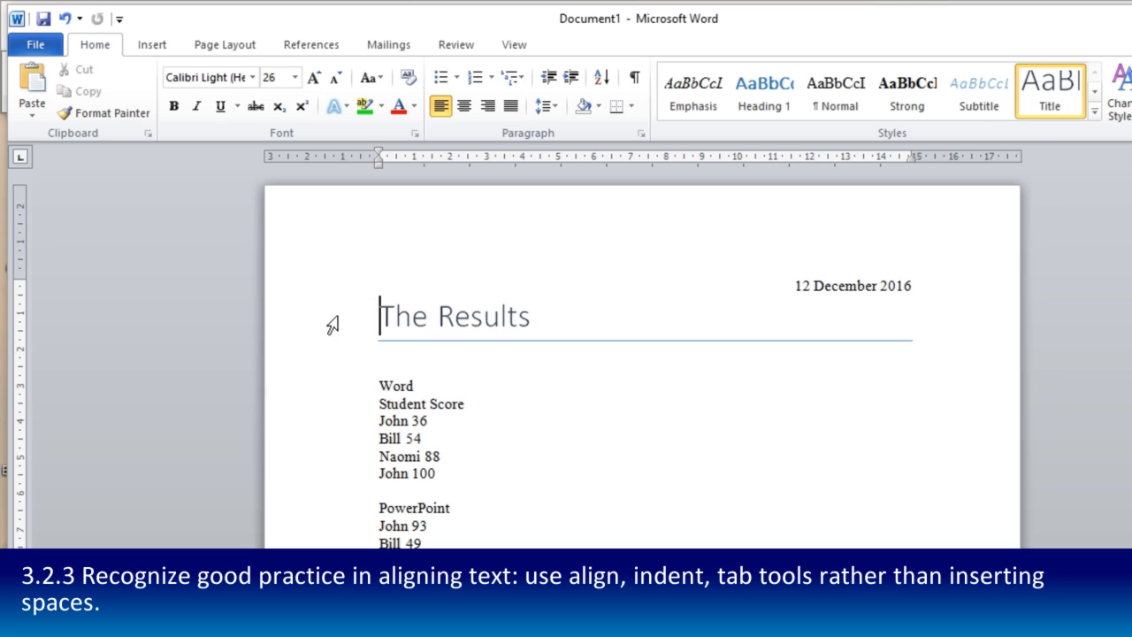
pyautogui.click(463, 105)
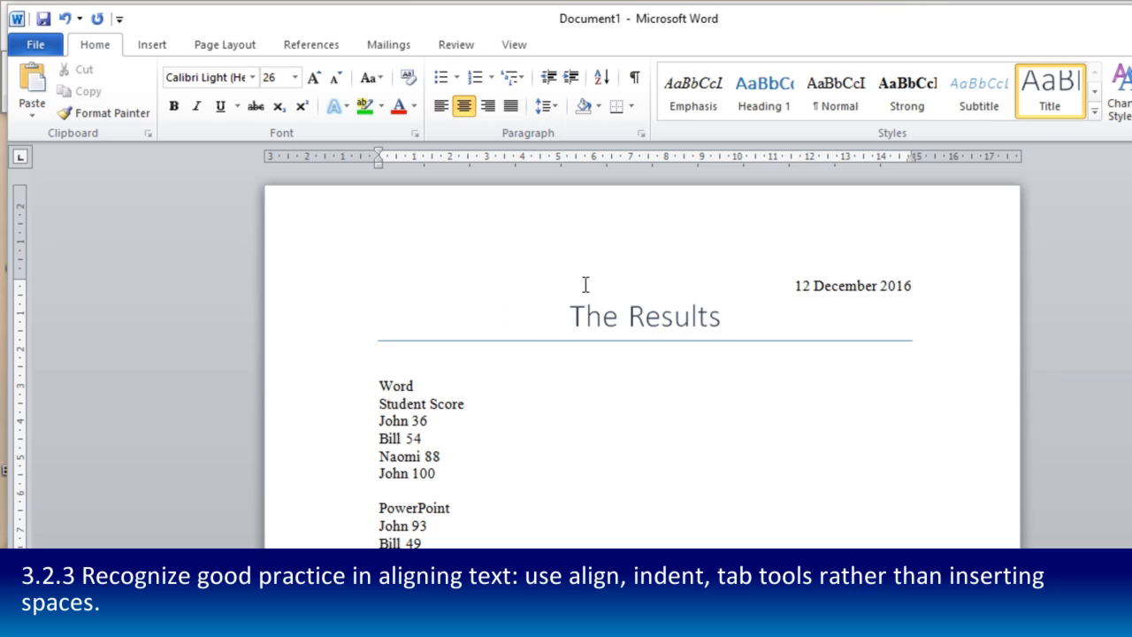
# Try a centred Heading 1 style on "The Results", and return it to the centred Title style
pyautogui.click(763, 99)
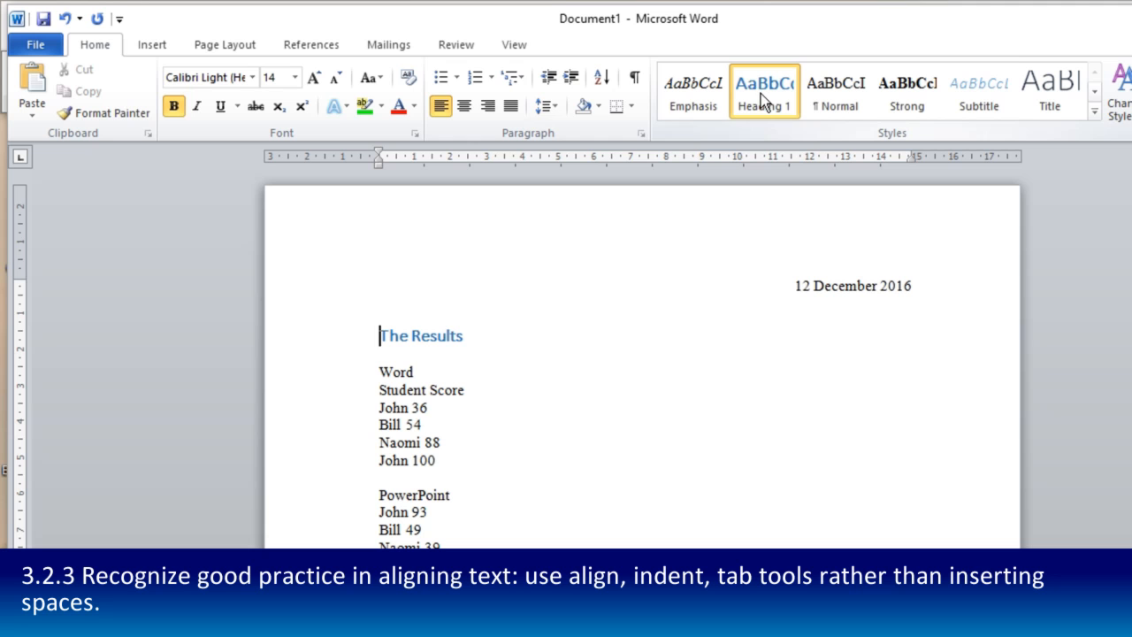
pyautogui.click(464, 105)
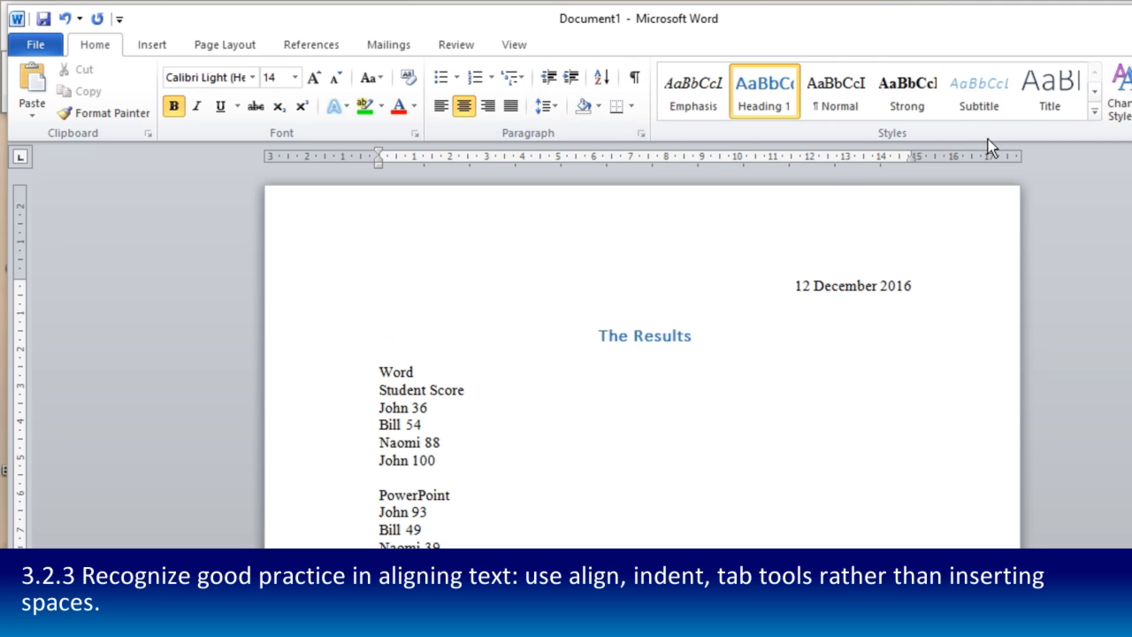
pyautogui.click(1044, 89)
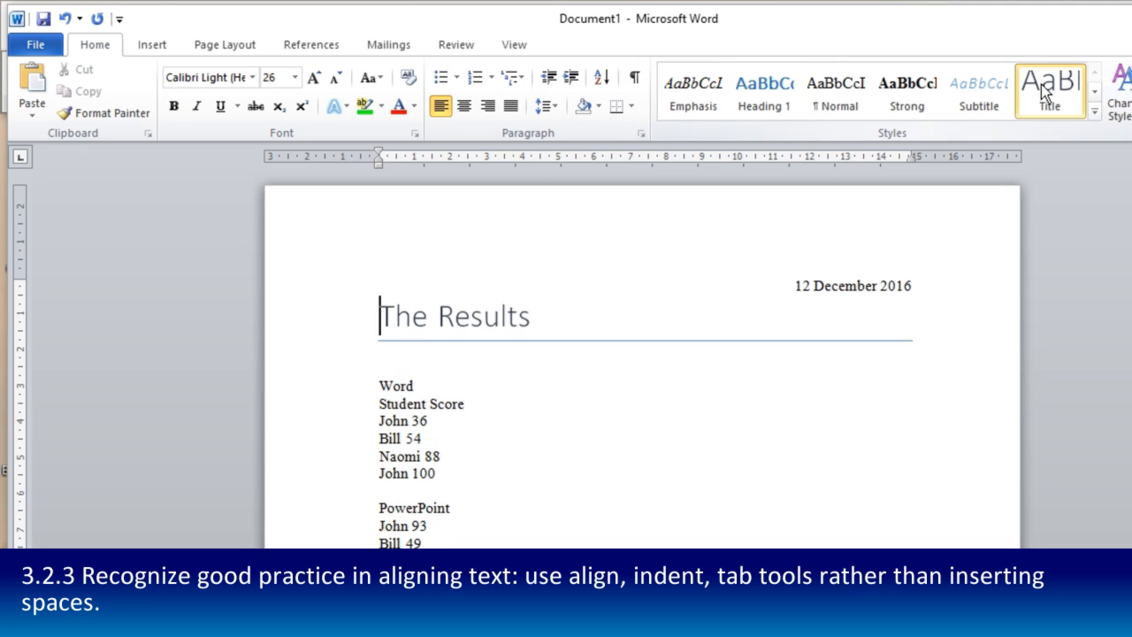
pyautogui.click(460, 107)
# Set the font size of the whole title "The Results" to 12
pyautogui.click(295, 78)
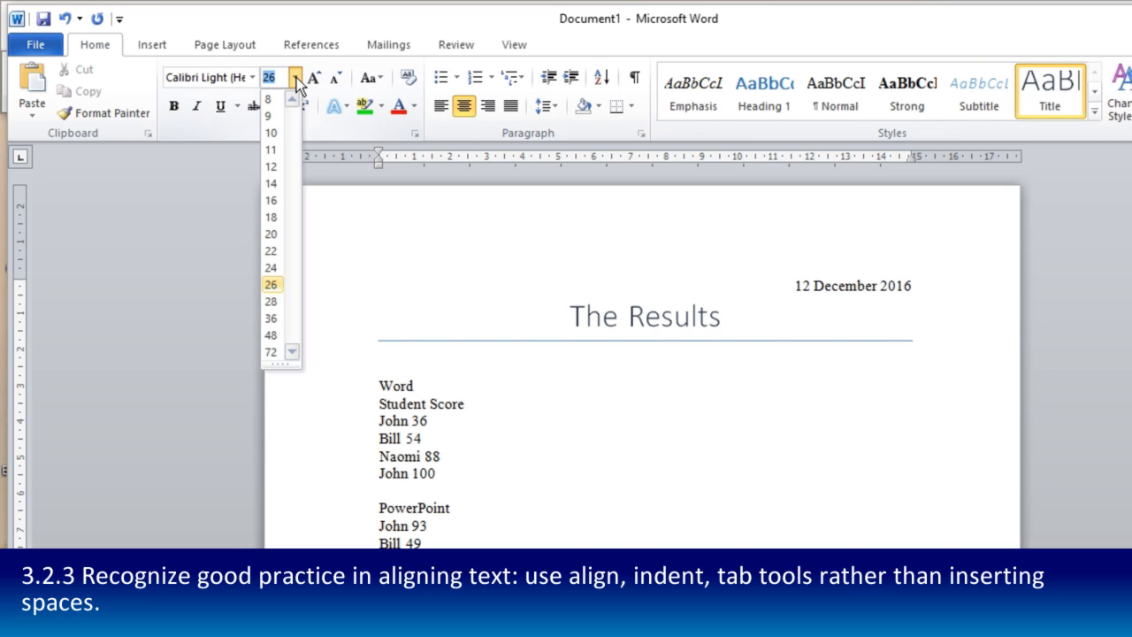
pyautogui.click(276, 174)
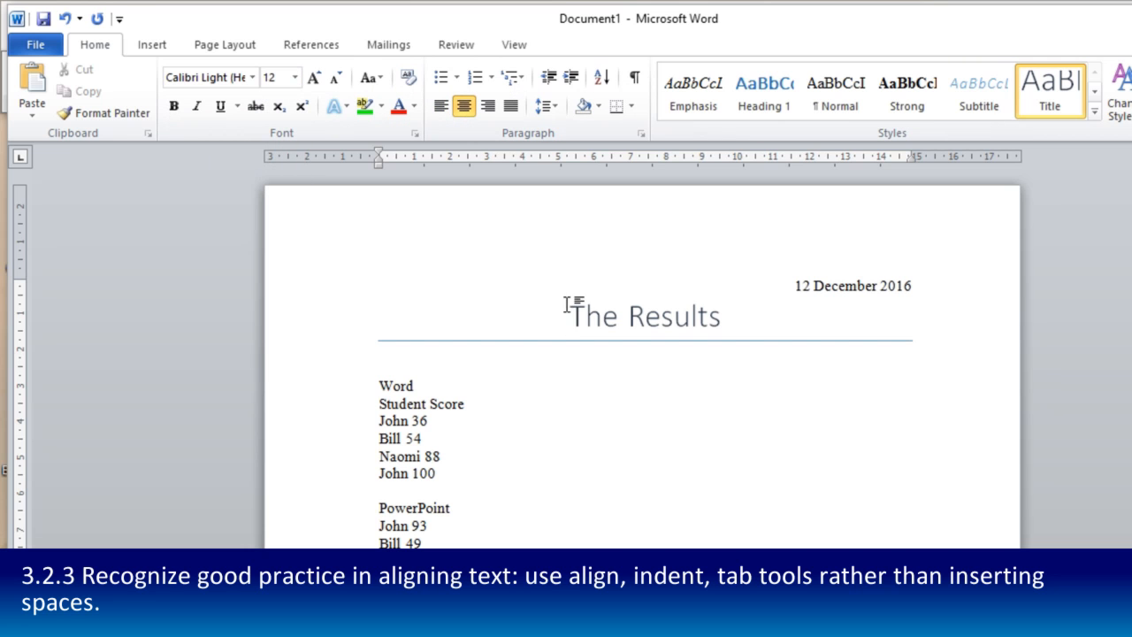
pyautogui.moveTo(572, 306); pyautogui.dragTo(755, 321)
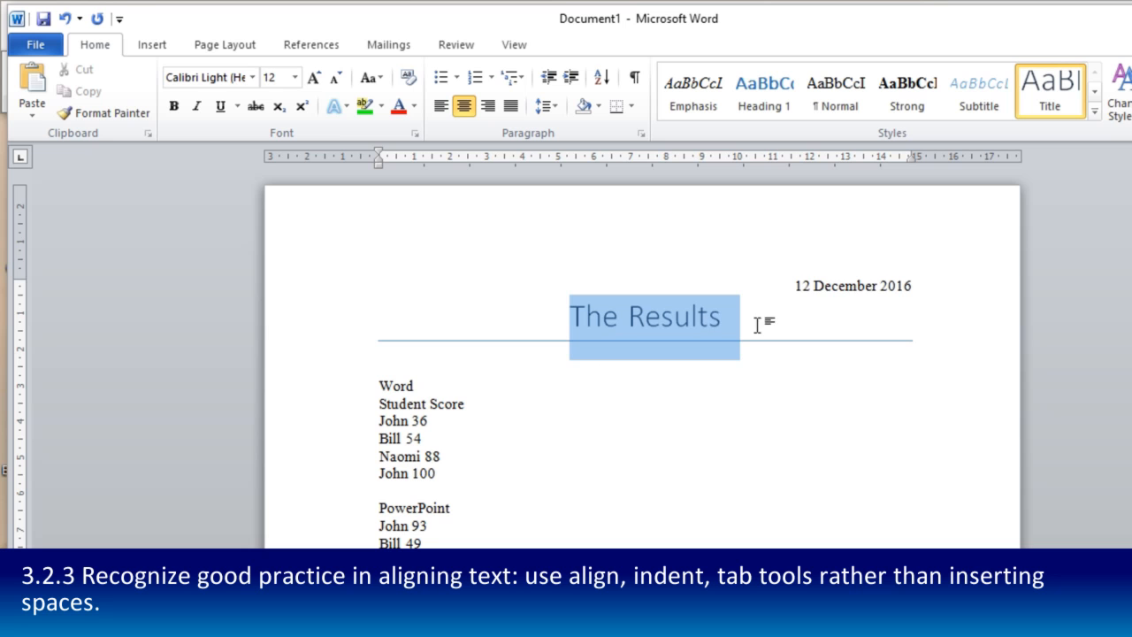
pyautogui.click(293, 78)
pyautogui.click(275, 172)
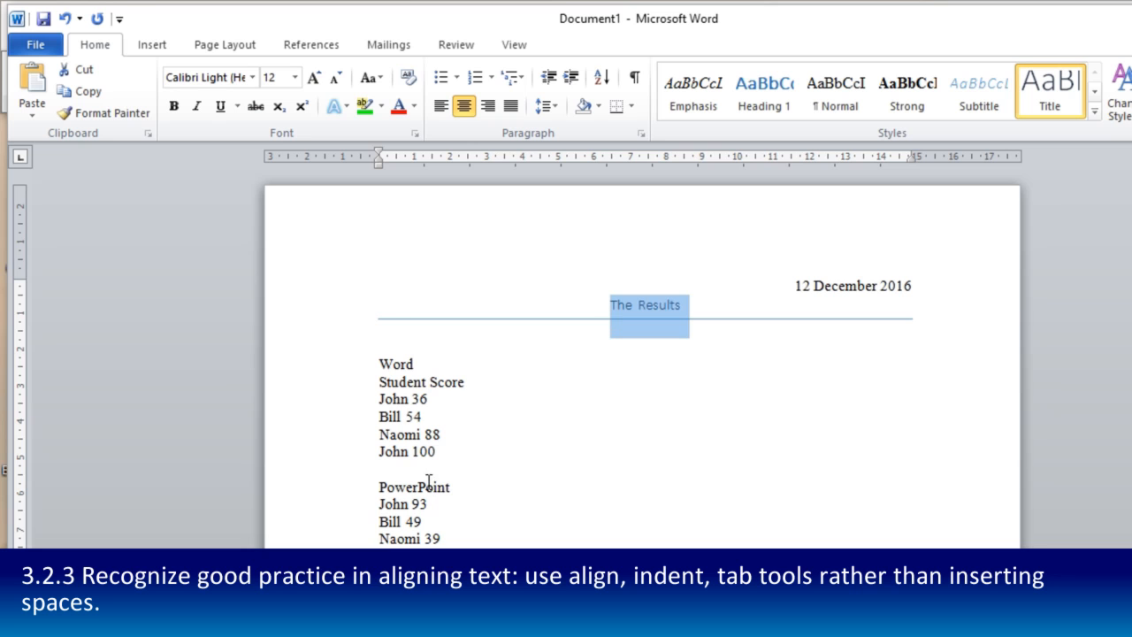
pyautogui.click(606, 428)
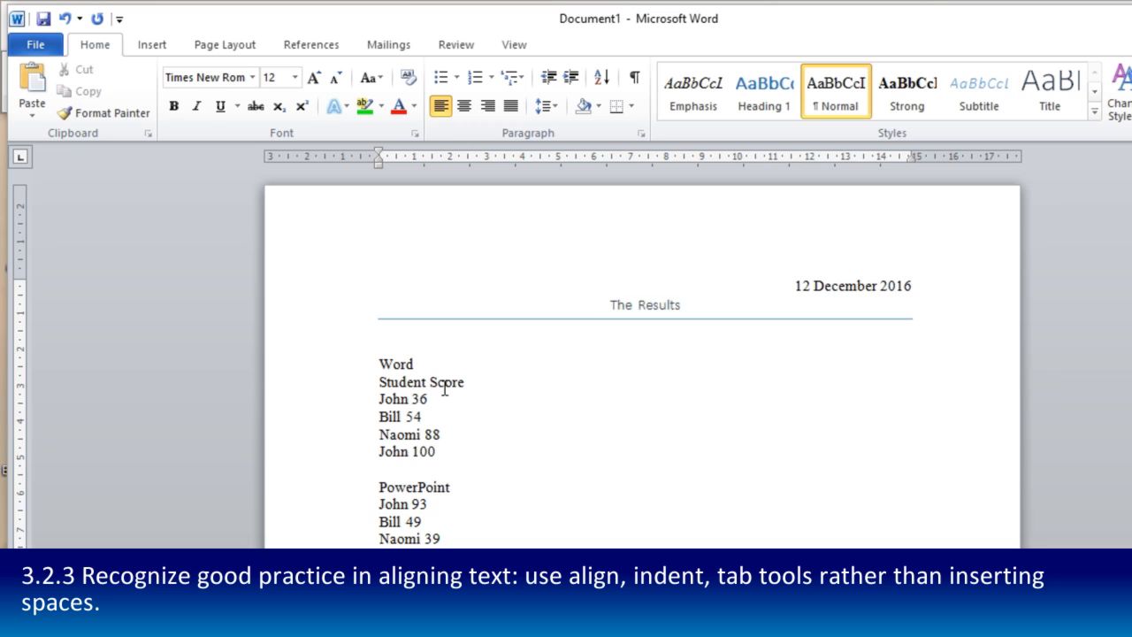
pyautogui.click(382, 368)
pyautogui.moveTo(382, 368); pyautogui.dragTo(434, 372)
pyautogui.moveTo(380, 487); pyautogui.dragTo(486, 492)
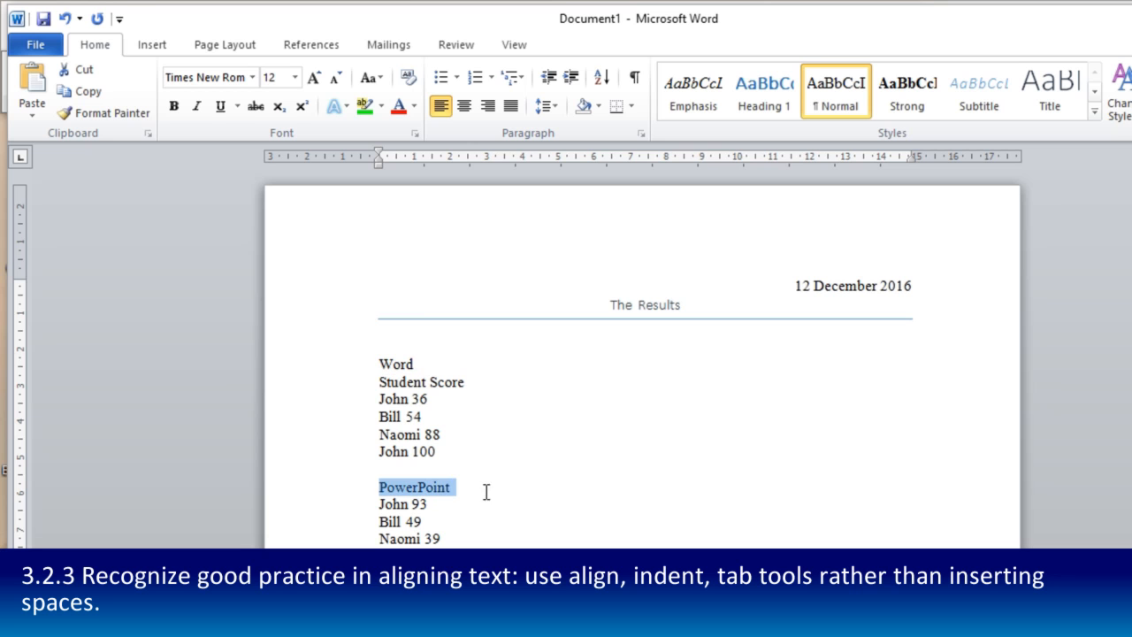
# Increase the left indent of the "Student Score" line and the four score lines under Word by one level
pyautogui.moveTo(381, 377); pyautogui.dragTo(442, 452)
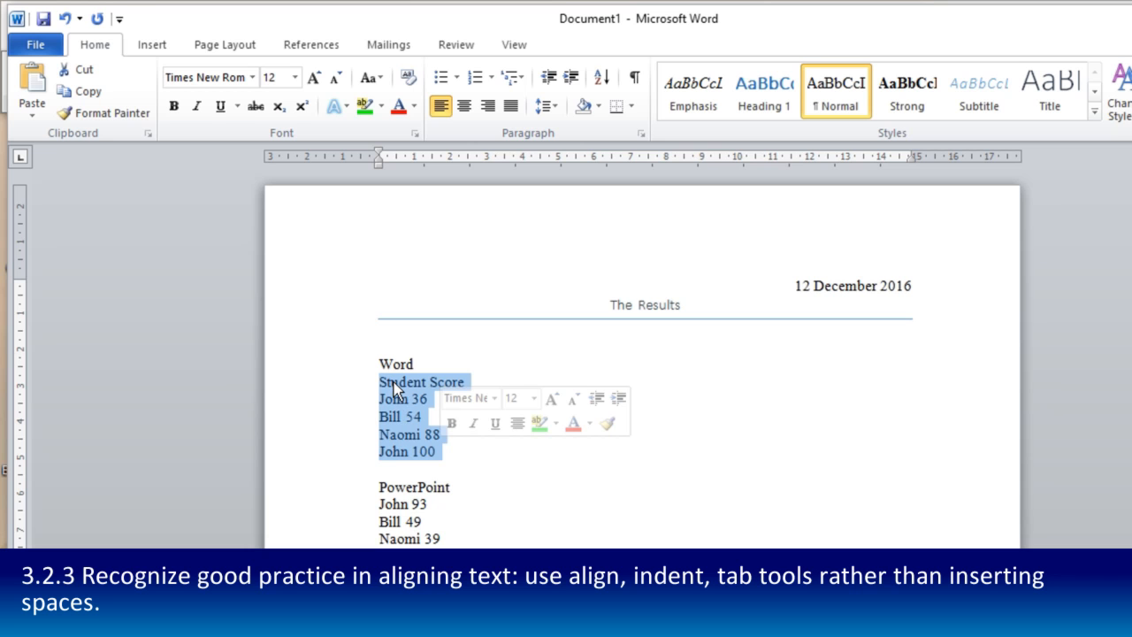
pyautogui.click(571, 77)
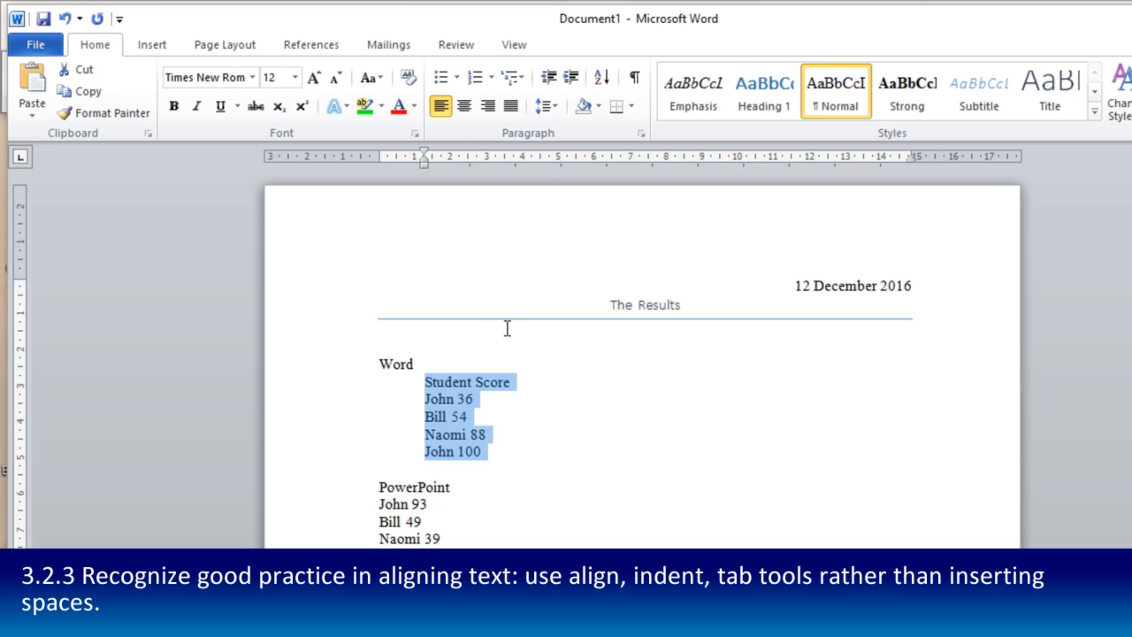
pyautogui.moveTo(425, 165); pyautogui.dragTo(425, 166)
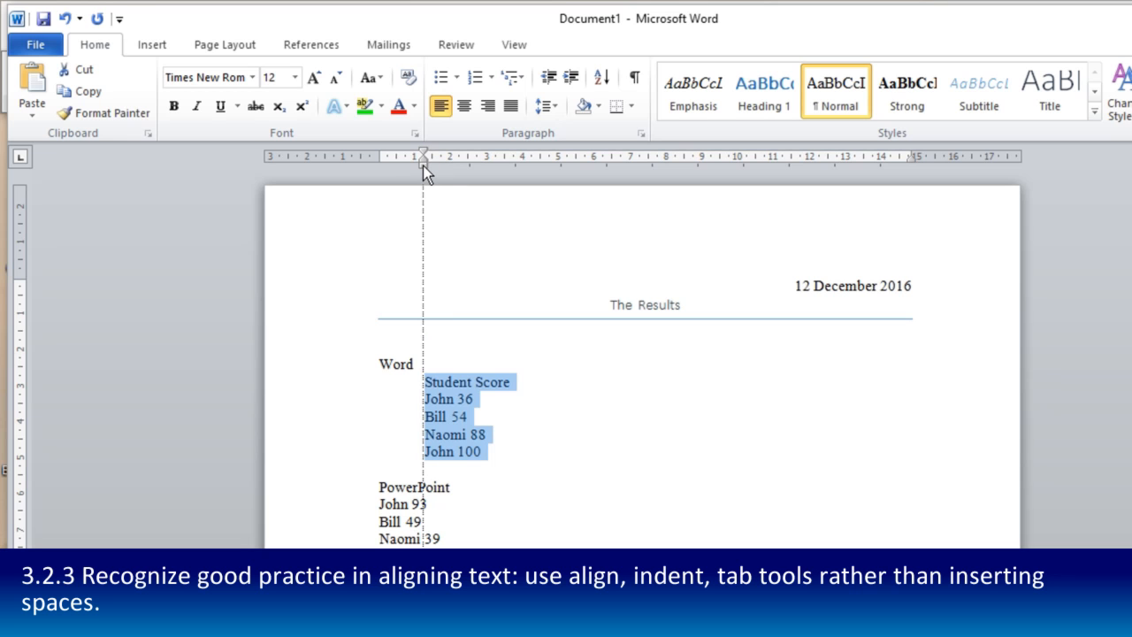
pyautogui.moveTo(423, 166); pyautogui.dragTo(422, 166)
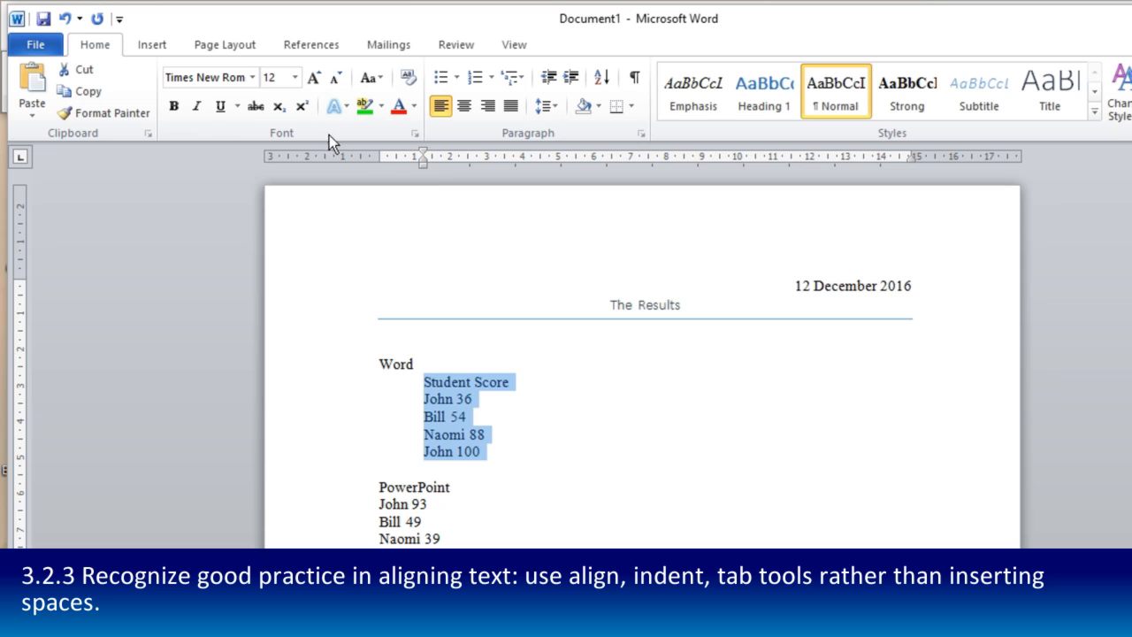
pyautogui.click(65, 20)
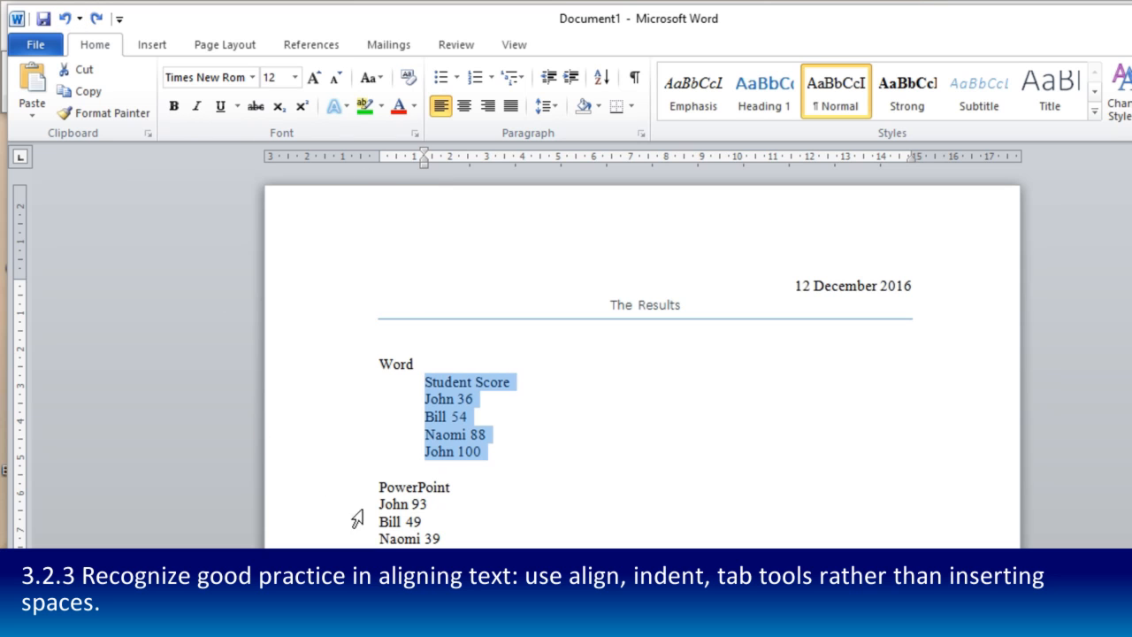
# Increase the left indent of the score lines under PowerPoint by one level, and decrease it again
pyautogui.moveTo(380, 503); pyautogui.dragTo(440, 539)
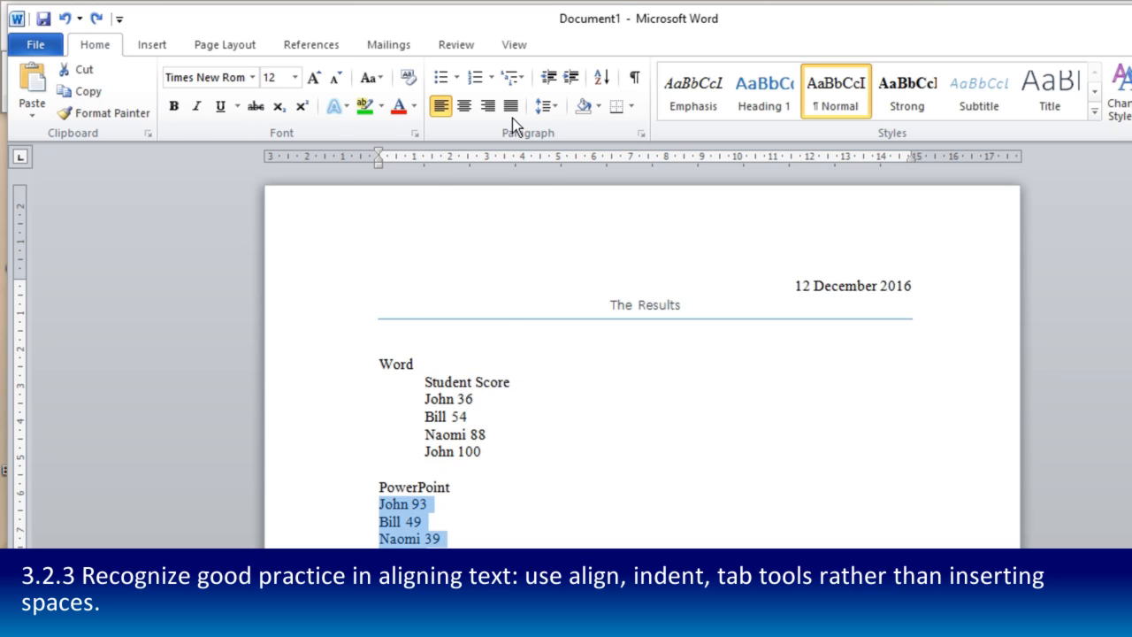
pyautogui.click(570, 78)
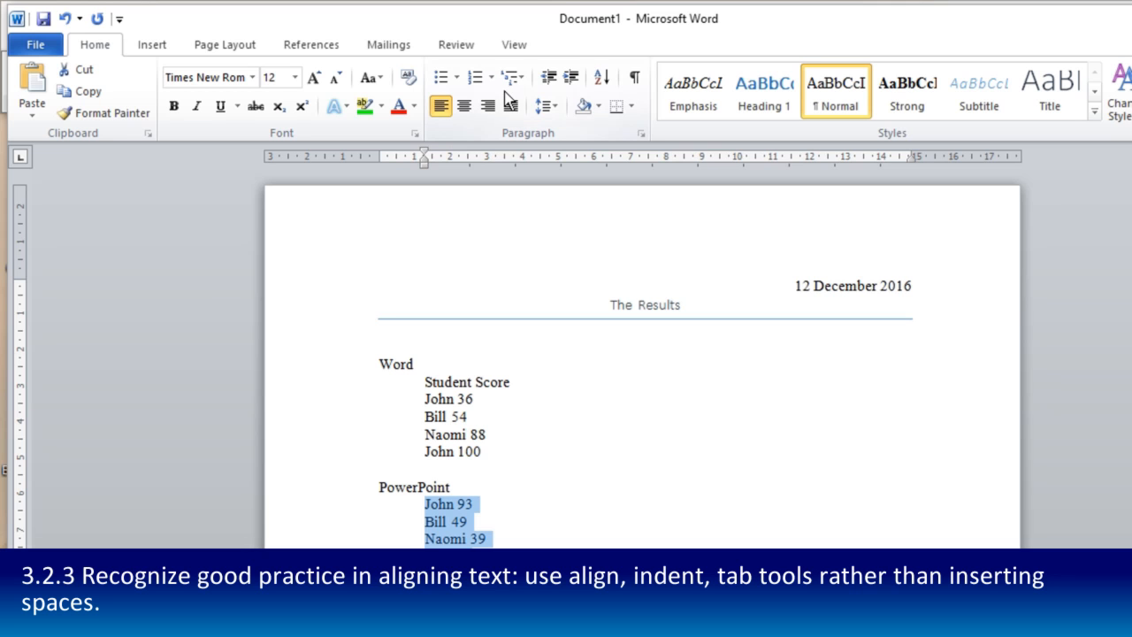
pyautogui.click(550, 78)
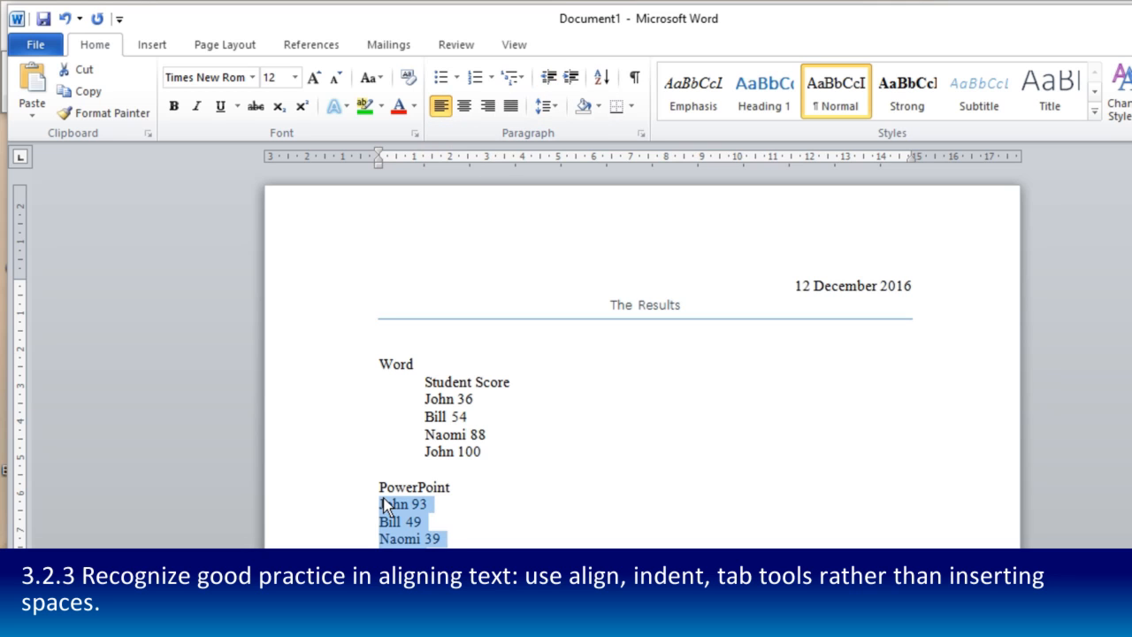
# Indent the first two score lines under PowerPoint with leading spaces, trimming the spaces before the second line
pyautogui.click(384, 504)
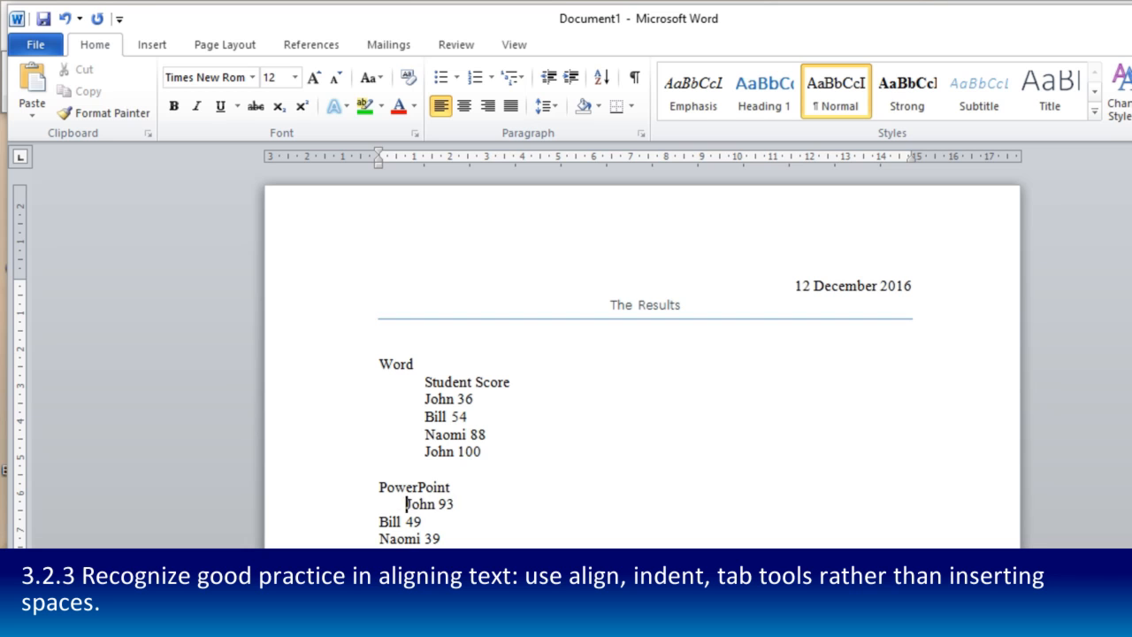
pyautogui.click(378, 522)
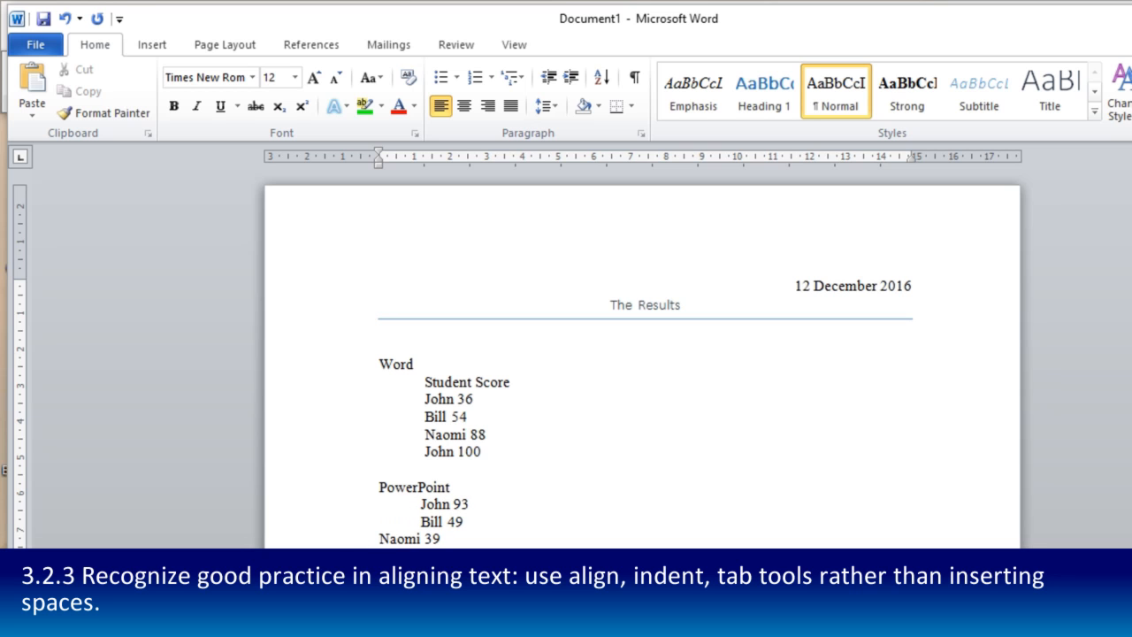
pyautogui.press('BackSpace')
pyautogui.press('BackSpace')
pyautogui.click(425, 382)
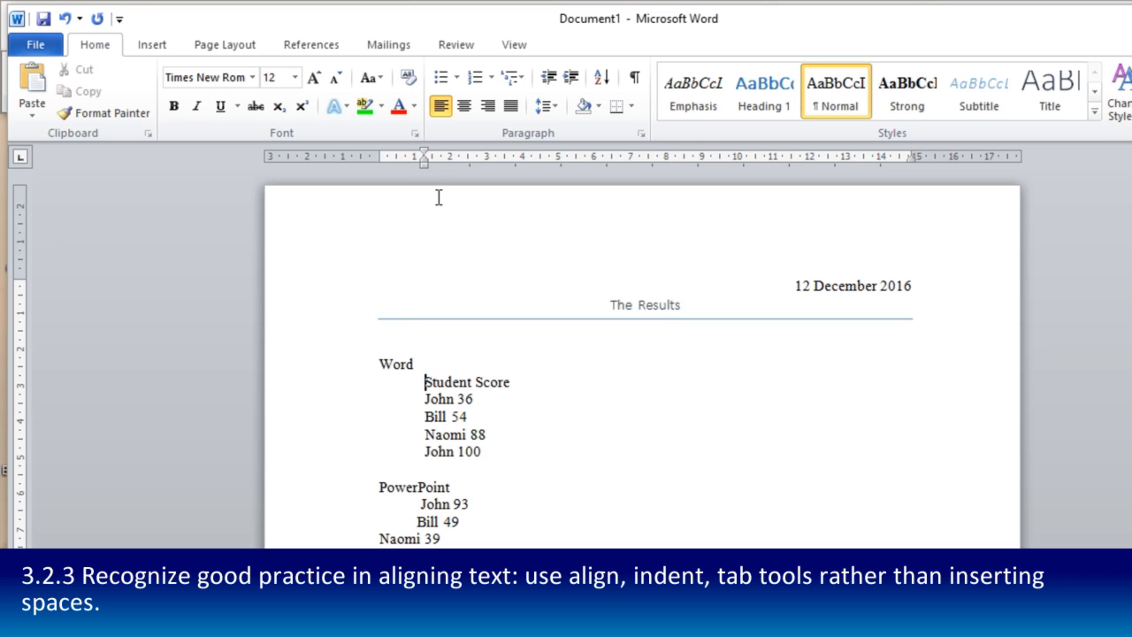
# Remove the leading spaces from the first two score lines under PowerPoint and increase the left indent of the score lines there by one level
pyautogui.moveTo(425, 165); pyautogui.dragTo(425, 165)
pyautogui.moveTo(427, 165); pyautogui.dragTo(426, 165)
pyautogui.moveTo(416, 522); pyautogui.dragTo(447, 542)
pyautogui.press('Delete')
pyautogui.click(421, 503)
pyautogui.press('Delete')
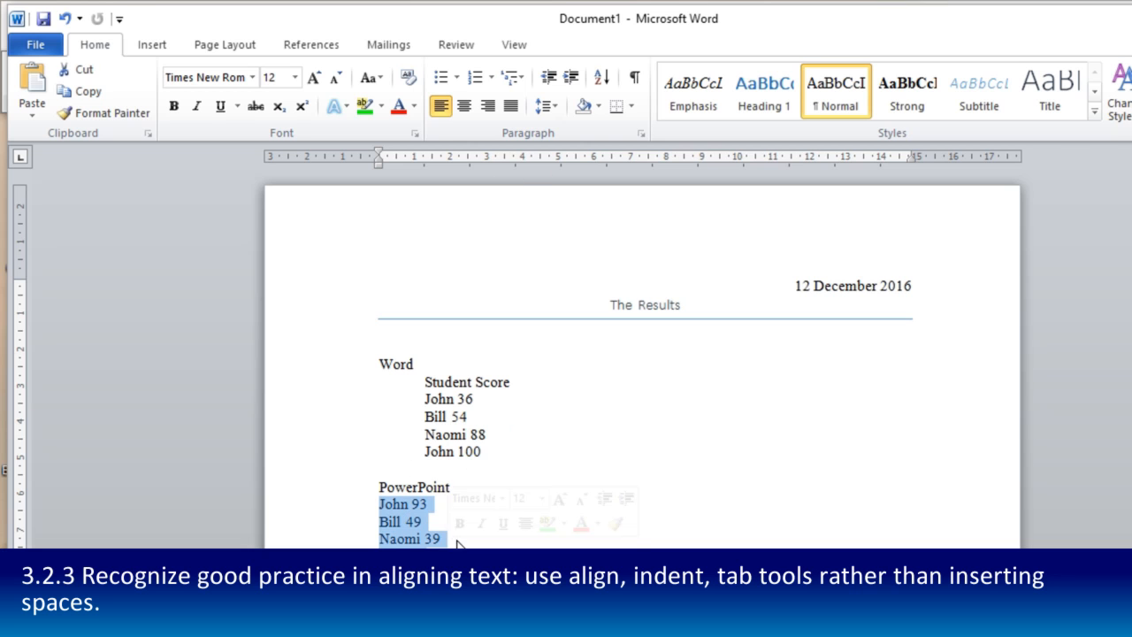
pyautogui.click(572, 78)
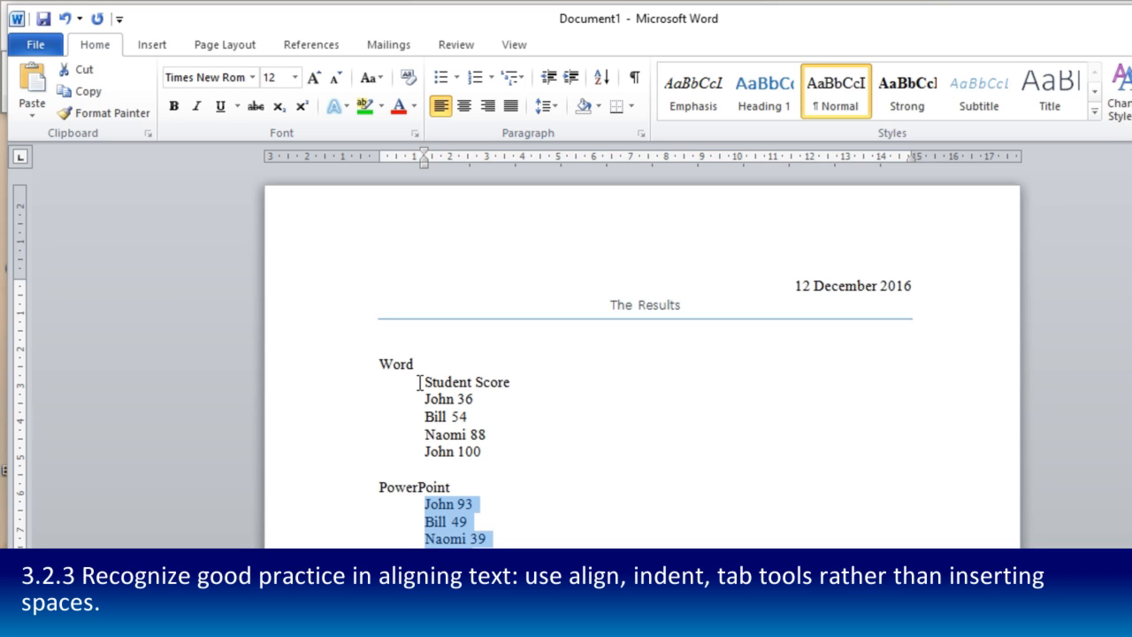
# Set a left-aligned tab stop at 1.27 cm for all lines from "Student Score" through the PowerPoint scores
pyautogui.moveTo(423, 382); pyautogui.dragTo(522, 557)
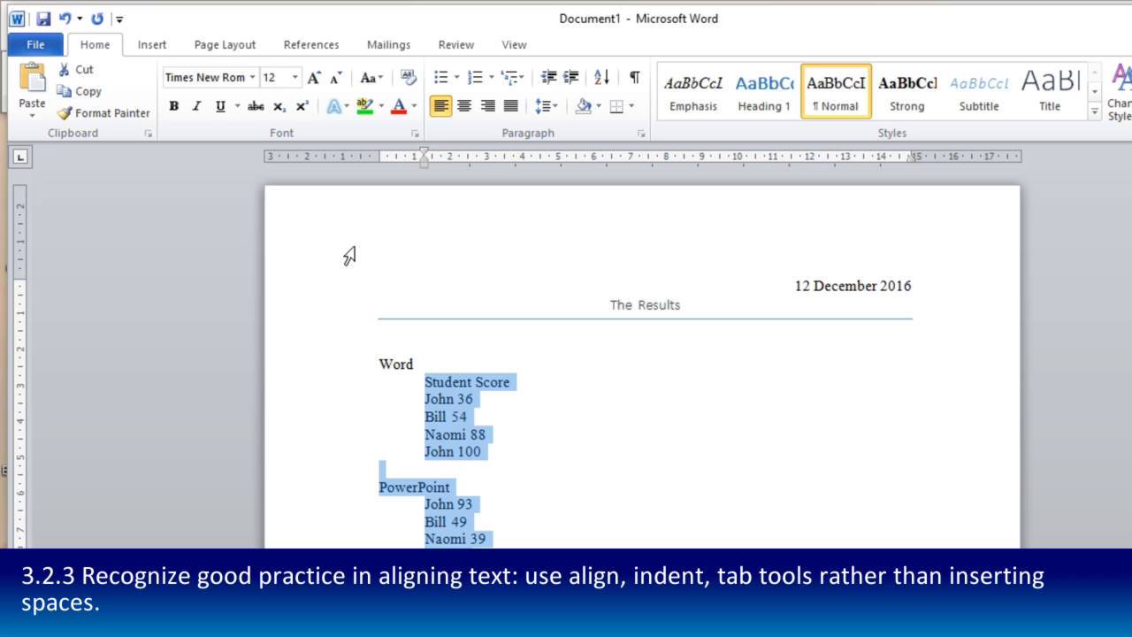
pyautogui.click(642, 134)
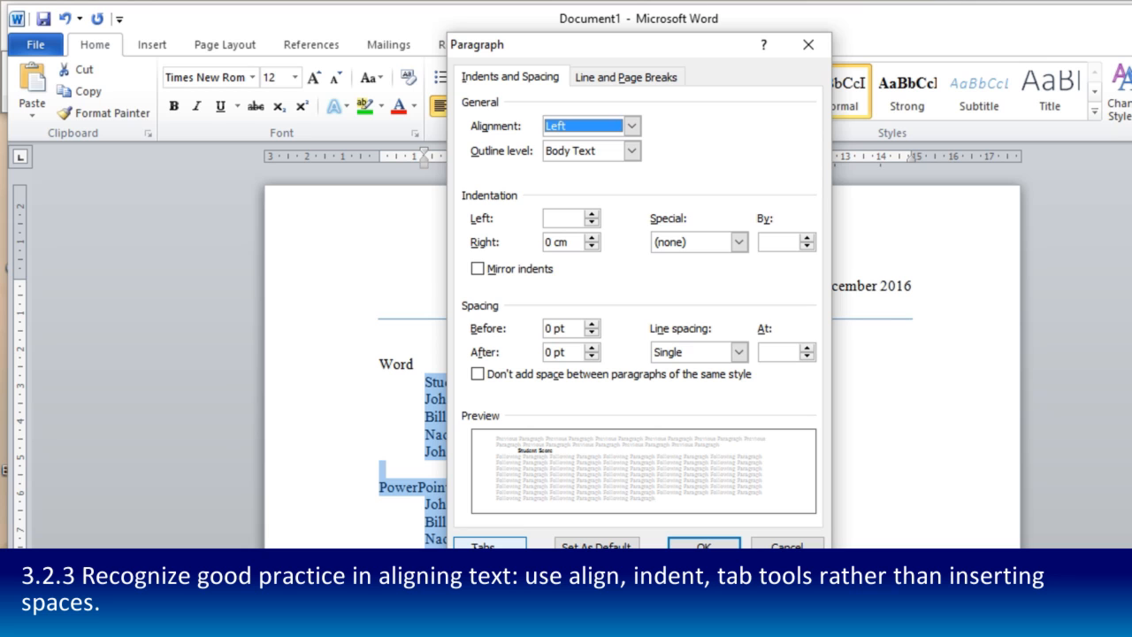
pyautogui.click(489, 542)
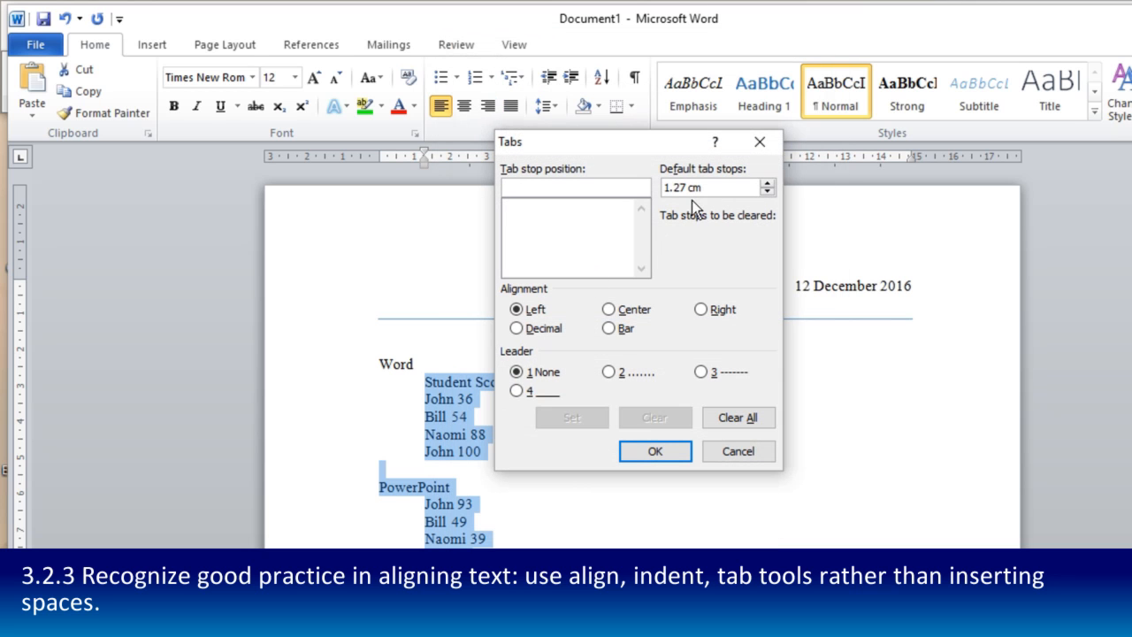
pyautogui.moveTo(705, 191); pyautogui.dragTo(653, 179)
pyautogui.click(527, 188)
pyautogui.write('1.27')
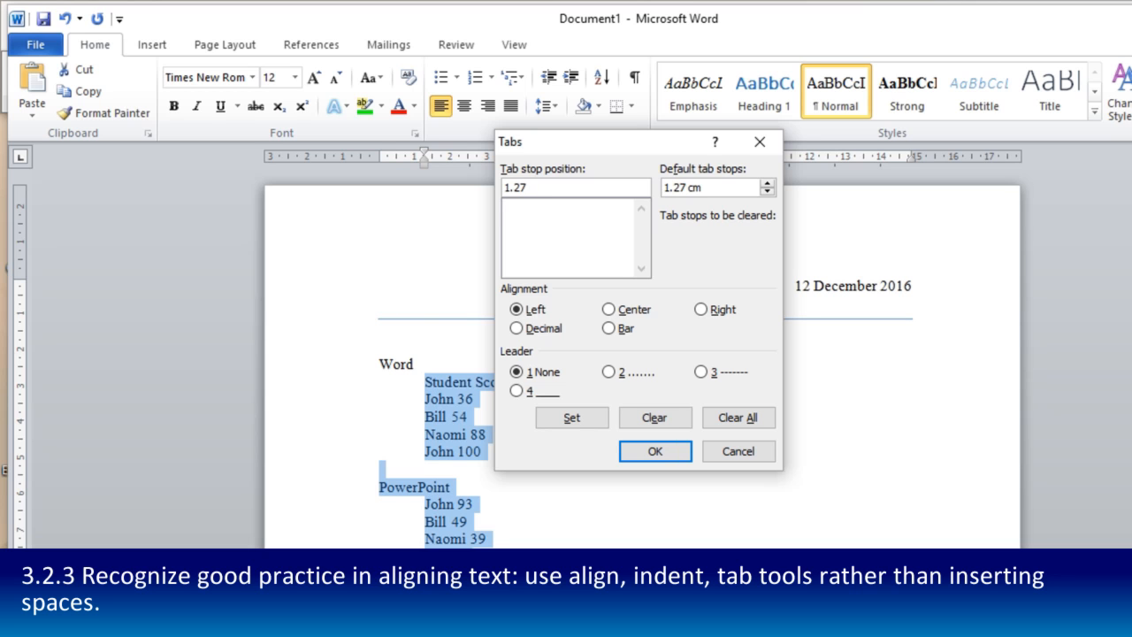
pyautogui.click(581, 416)
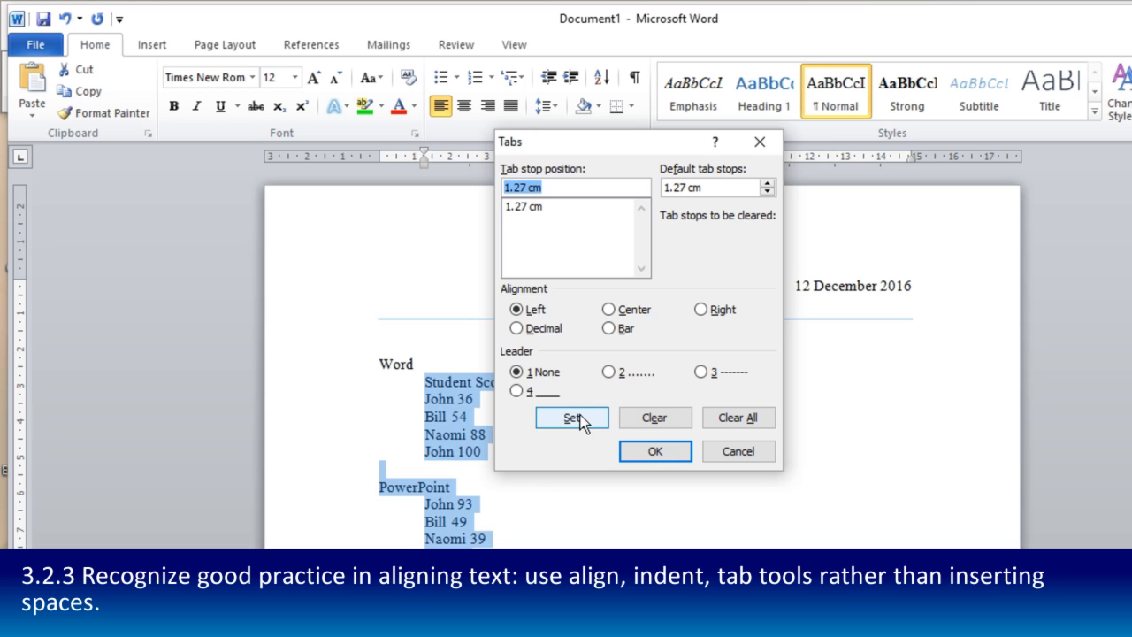
# Add a right-aligned tab stop at 3.5 cm to the selected lines and apply the tab settings
pyautogui.moveTo(571, 150); pyautogui.dragTo(713, 168)
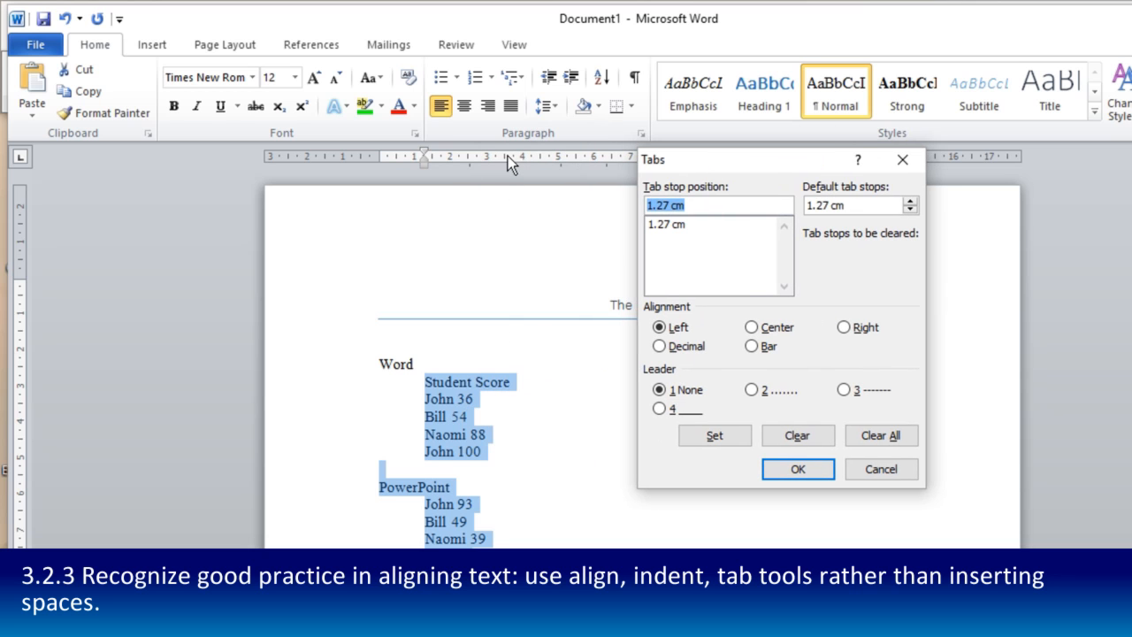
pyautogui.write('3.5cm')
pyautogui.click(845, 329)
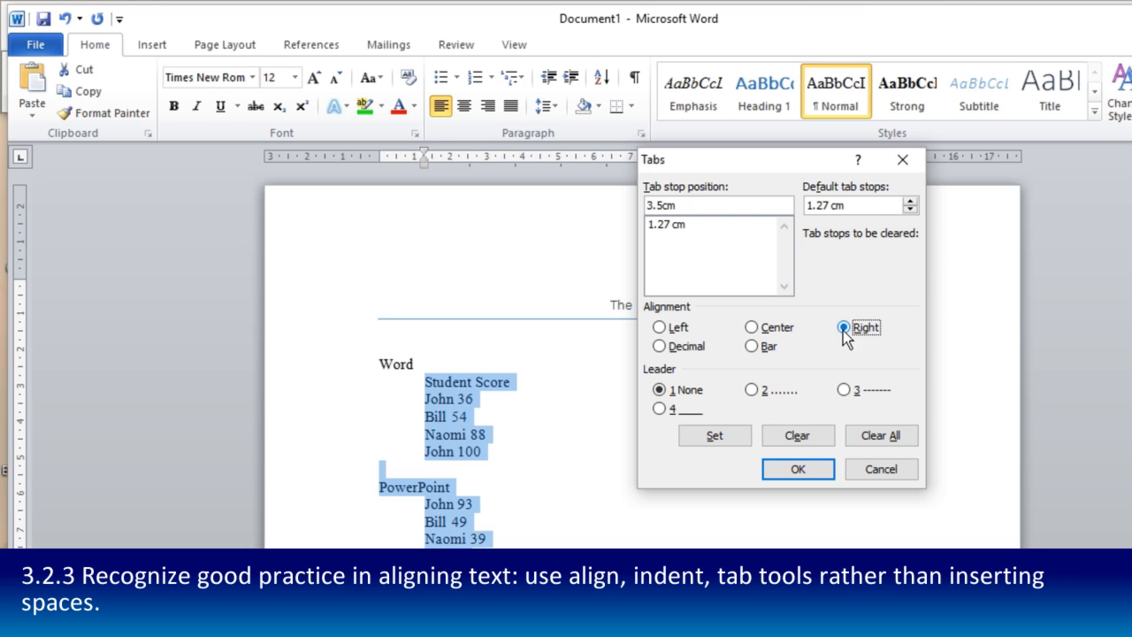
pyautogui.click(715, 438)
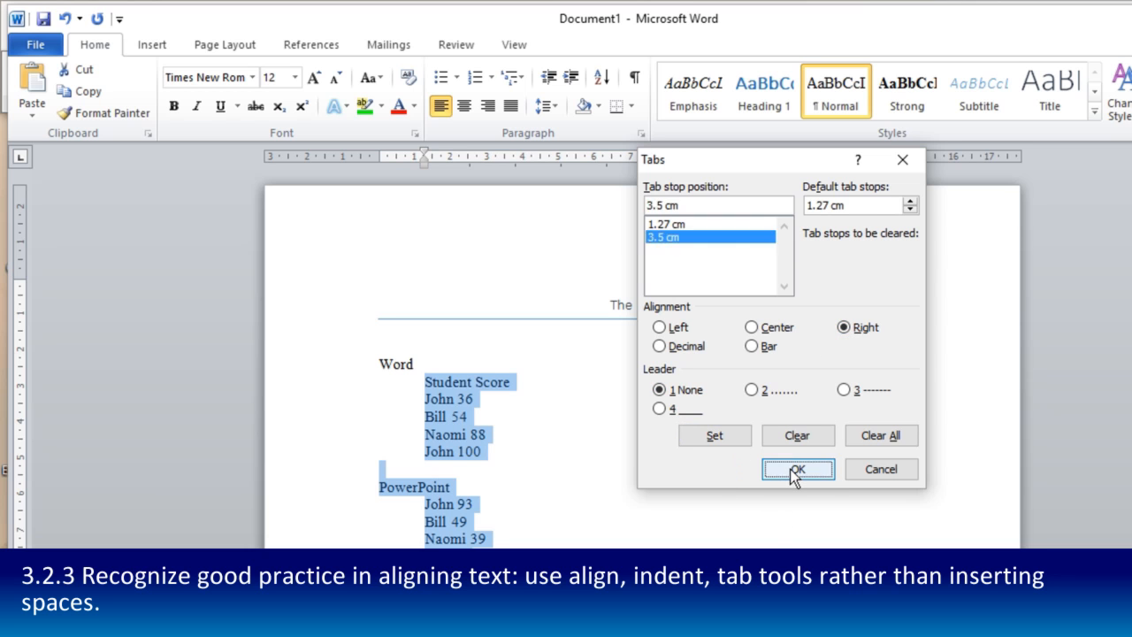
pyautogui.click(795, 471)
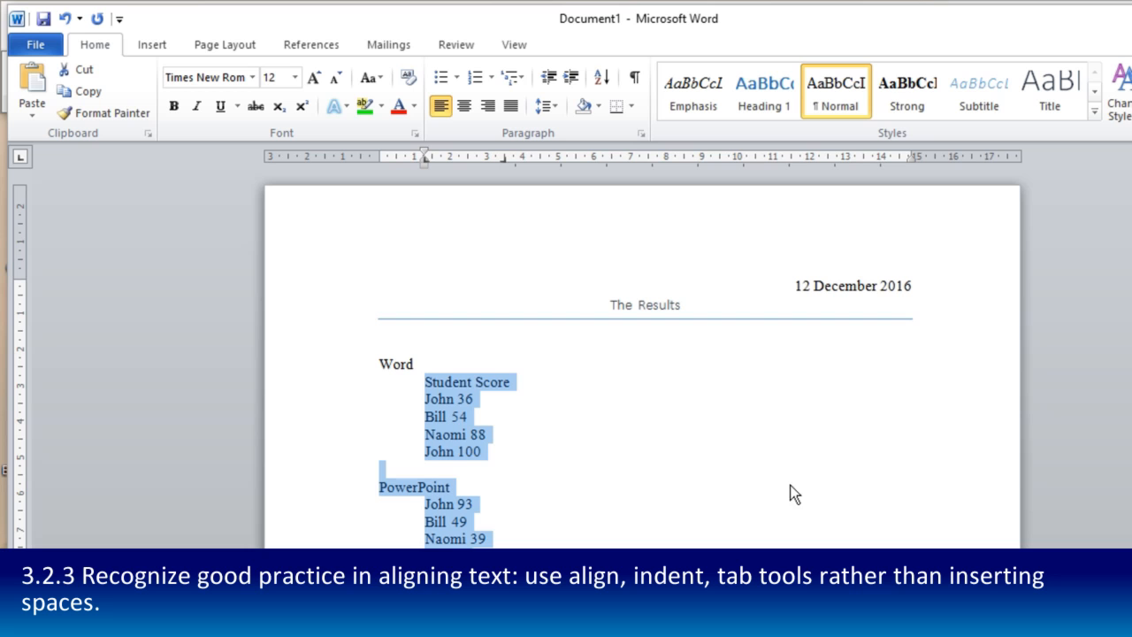
# Insert a tab before the score in each of the four student lines under Word
pyautogui.click(459, 399)
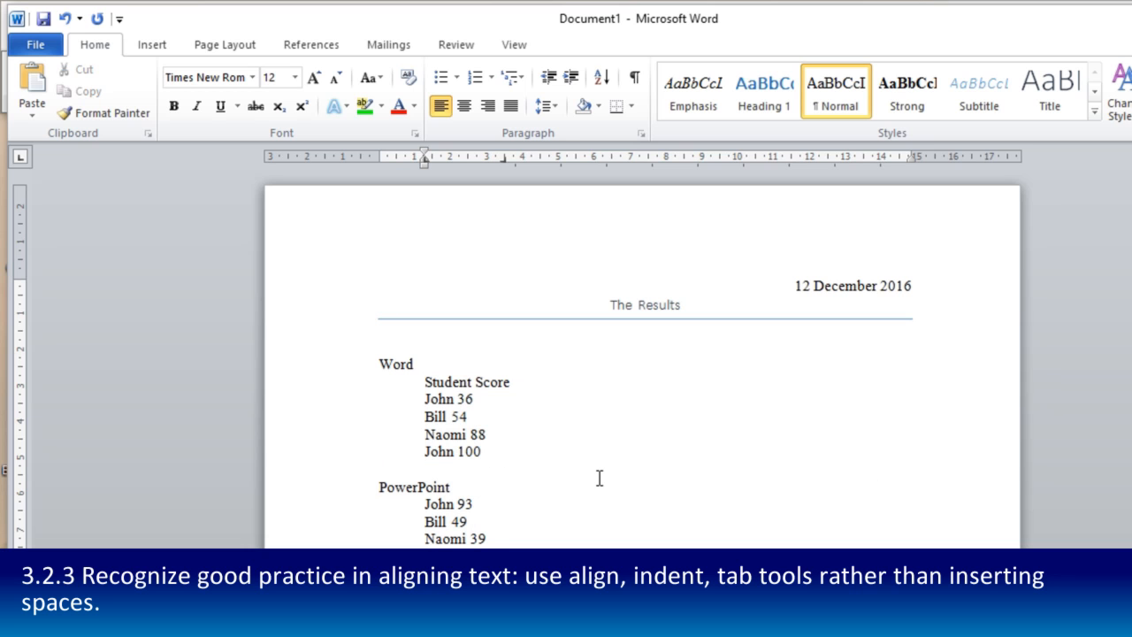
pyautogui.press('Tab')
pyautogui.press('Down')
pyautogui.press('Left')
pyautogui.press('Left')
pyautogui.press('Tab')
pyautogui.press('Down')
pyautogui.press('Left')
pyautogui.press('Left')
pyautogui.press('Tab')
pyautogui.press('Down')
pyautogui.press('Left')
pyautogui.press('Left')
pyautogui.press('Left')
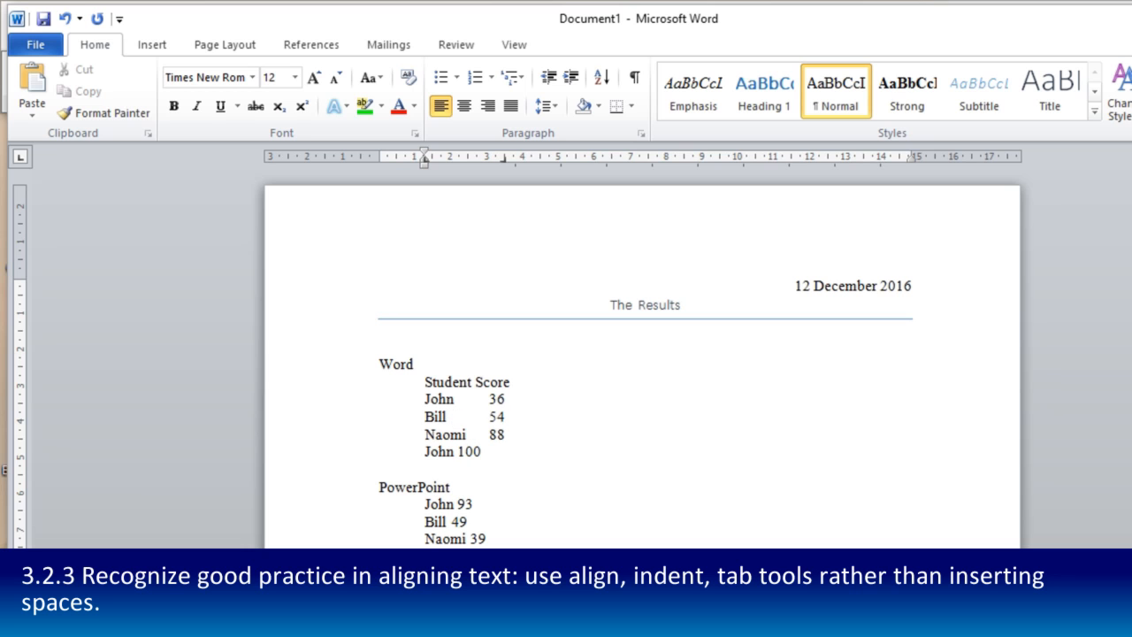
pyautogui.press('Tab')
# Insert a tab before each score under PowerPoint and before "Score" in the heading line under Word
pyautogui.press('Down')
pyautogui.press('Down')
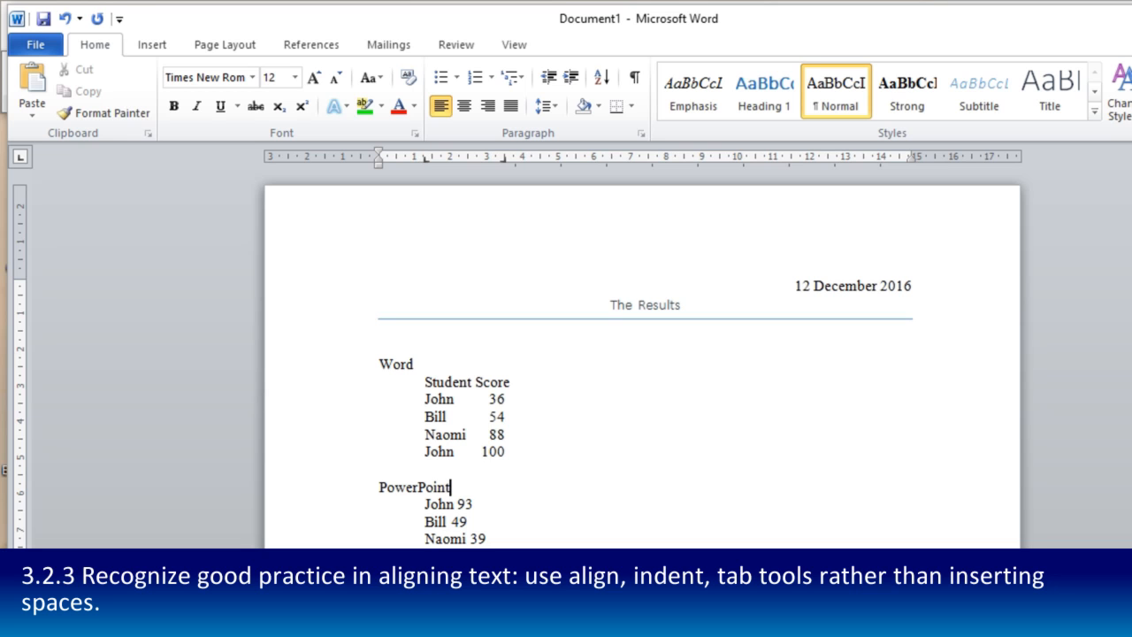
pyautogui.press('Down')
pyautogui.press('Left')
pyautogui.press('Left')
pyautogui.press('Tab')
pyautogui.press('Down')
pyautogui.press('Left')
pyautogui.press('Left')
pyautogui.press('Tab')
pyautogui.press('Down')
pyautogui.press('Left')
pyautogui.press('Left')
pyautogui.press('Tab')
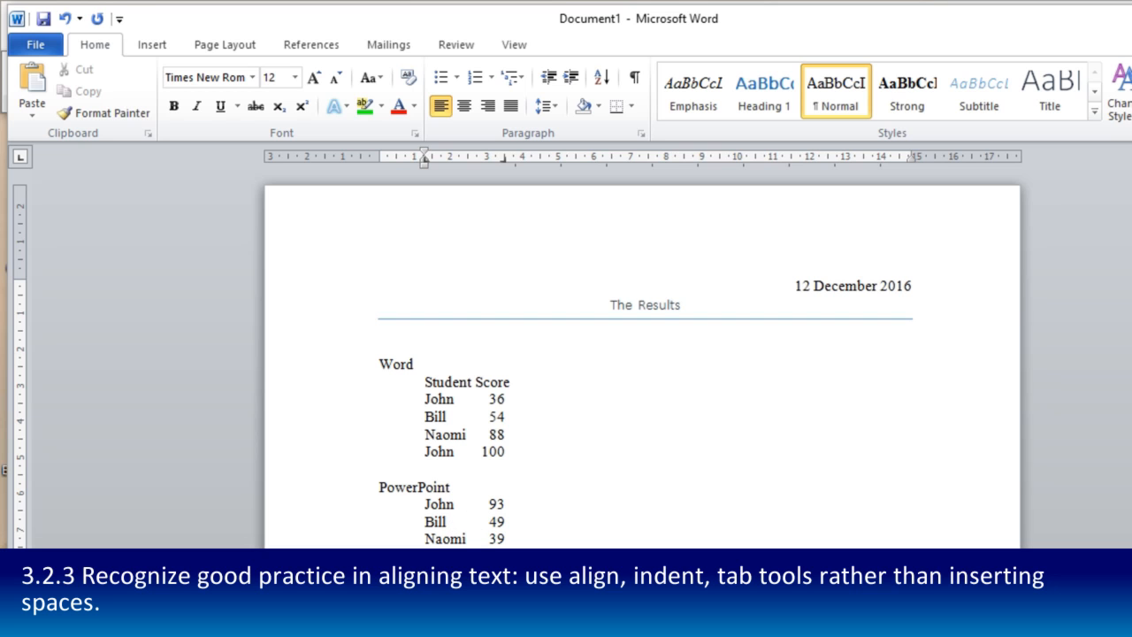
pyautogui.click(476, 381)
# Add a line after the last score under Word with a hyphenated student name and the score 64
pyautogui.moveTo(422, 382); pyautogui.dragTo(557, 570)
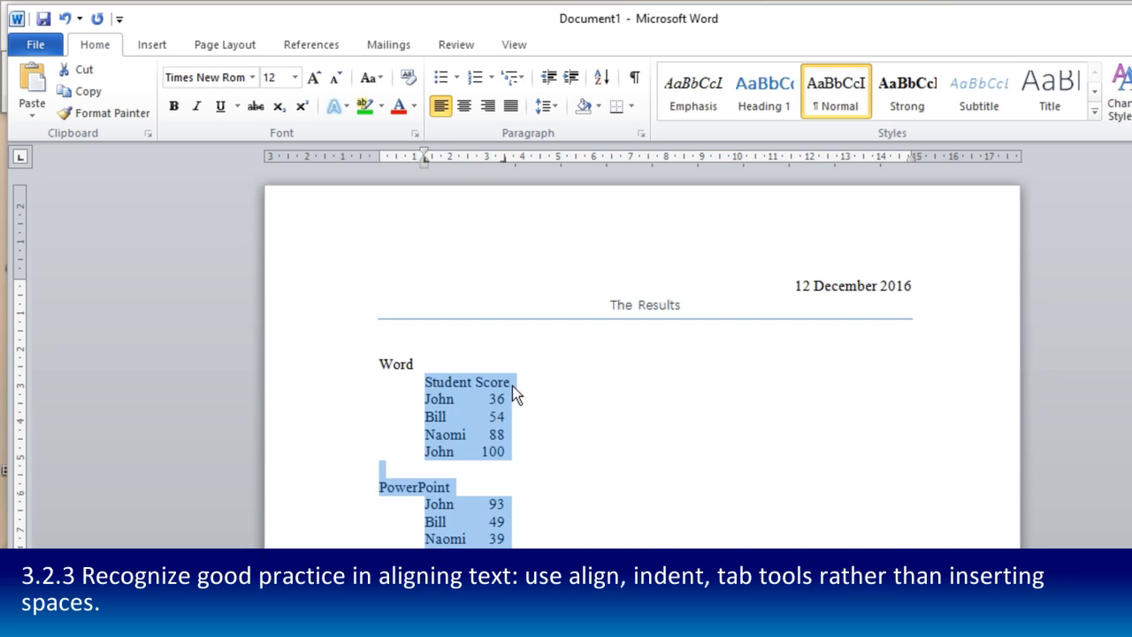
pyautogui.click(508, 451)
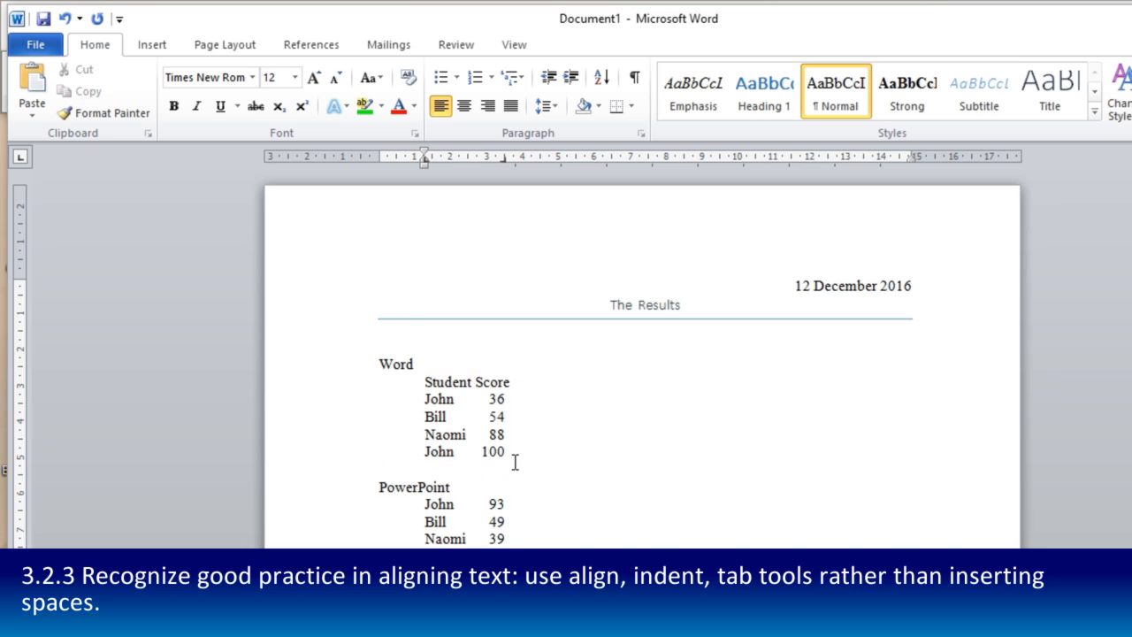
pyautogui.press('Return')
pyautogui.write('Helena-KL')
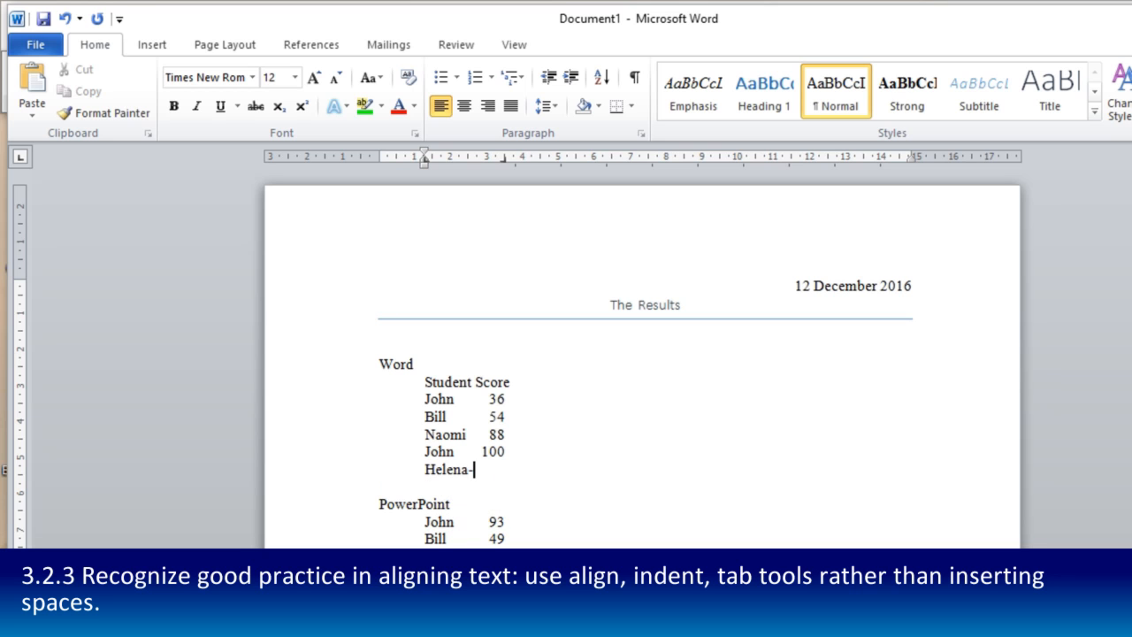
pyautogui.press('BackSpace')
pyautogui.press('BackSpace')
pyautogui.write('Louise 64')
pyautogui.press('Left')
pyautogui.press('Left')
# Clear the 3.5 cm tab stop for all lines from the heading line through the PowerPoint scores
pyautogui.moveTo(425, 381); pyautogui.dragTo(504, 557)
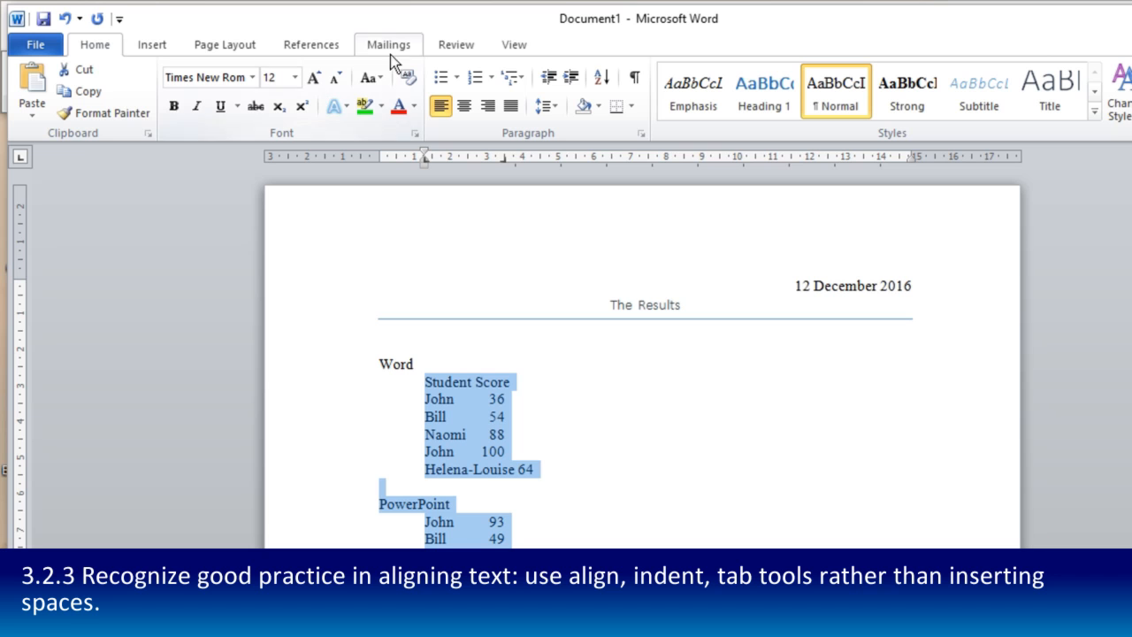
pyautogui.click(642, 134)
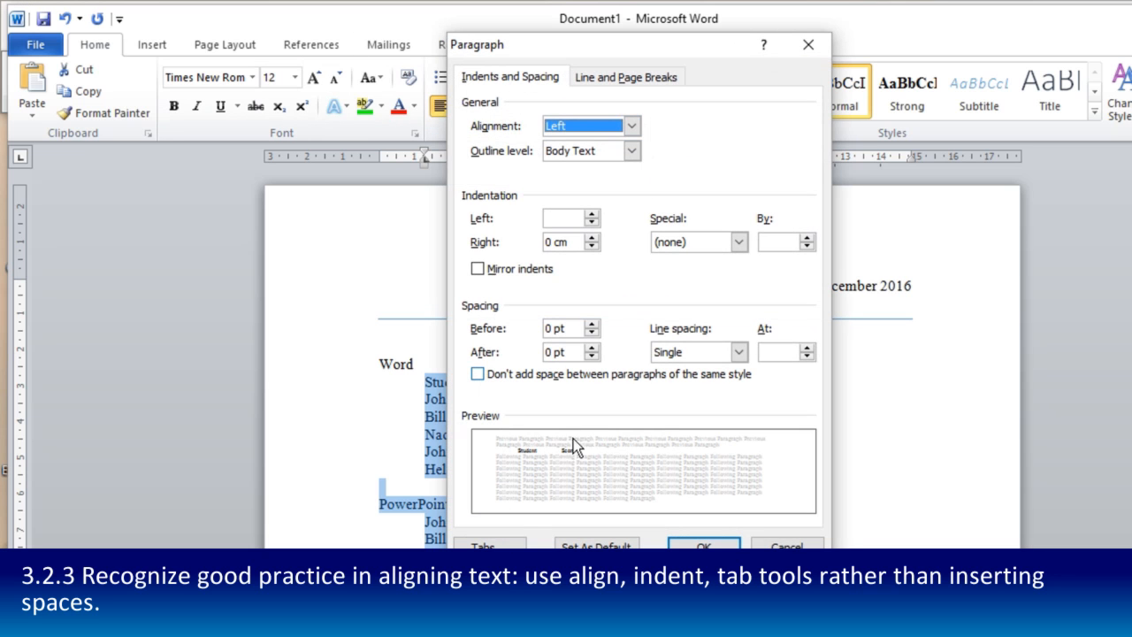
pyautogui.click(487, 543)
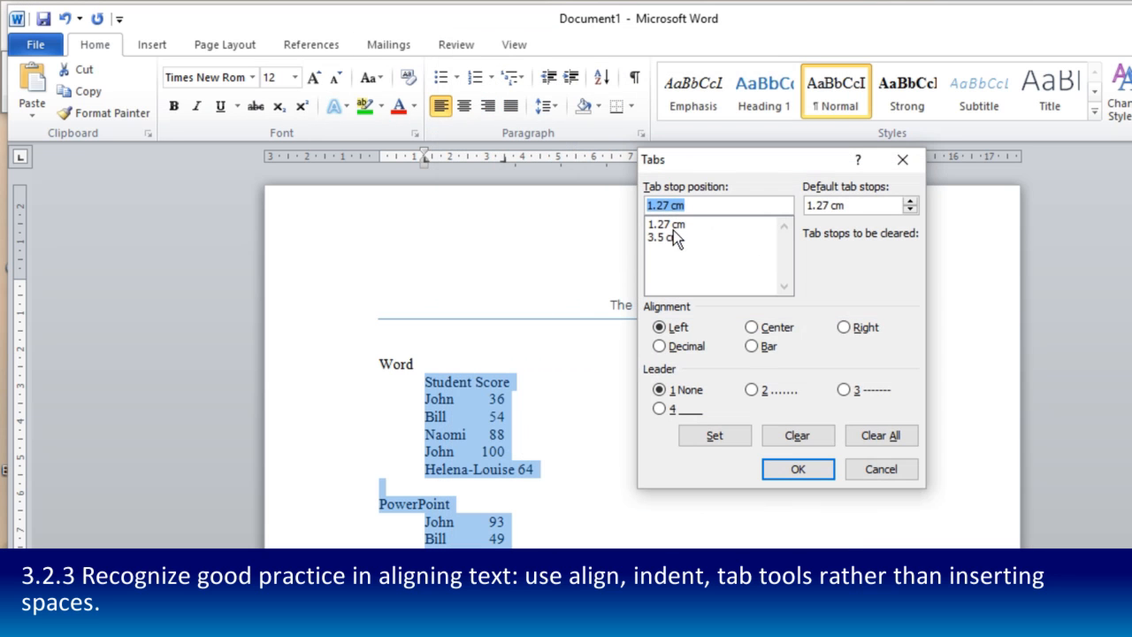
pyautogui.click(664, 238)
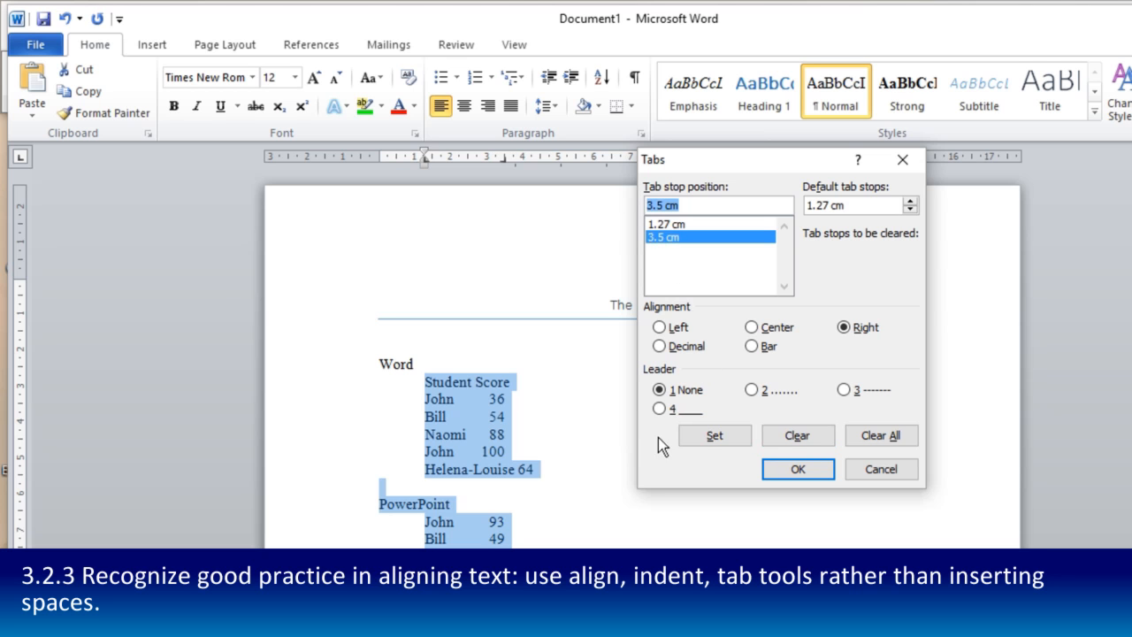
pyautogui.click(795, 434)
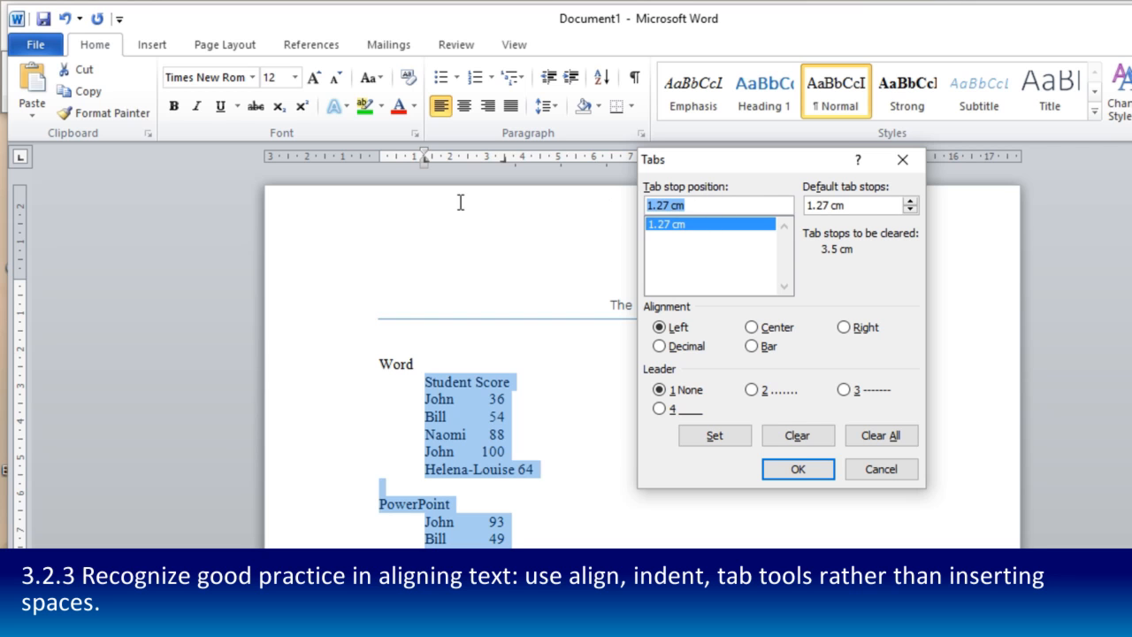
# Set a right-aligned tab stop at 5 cm for the selected lines and insert a tab before the score 64
pyautogui.write('5cm')
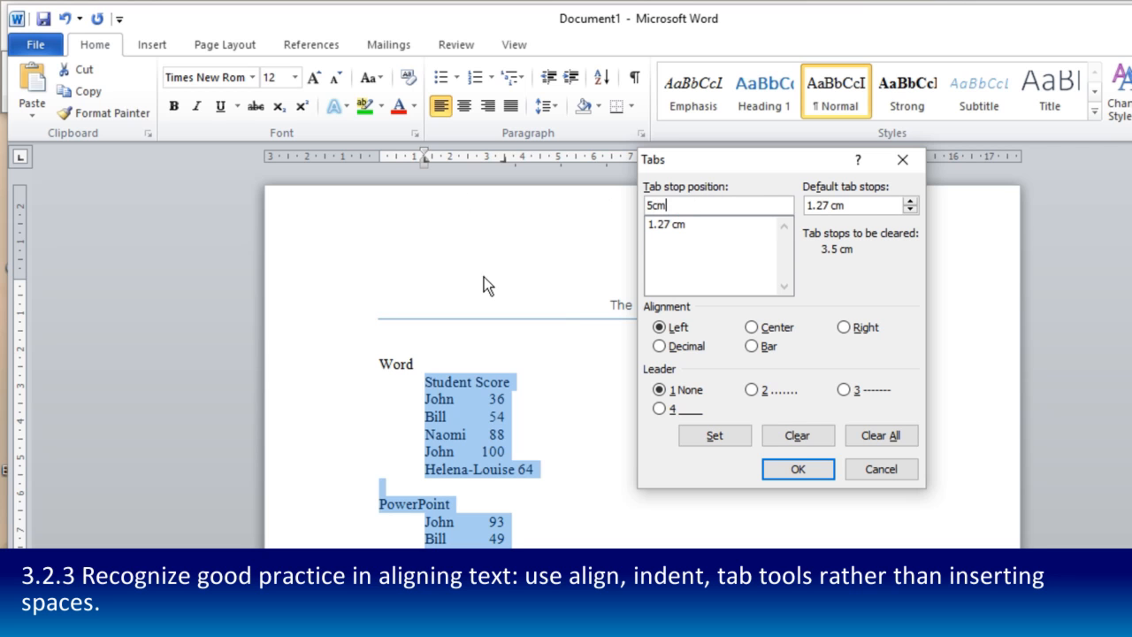
pyautogui.click(843, 329)
pyautogui.click(717, 437)
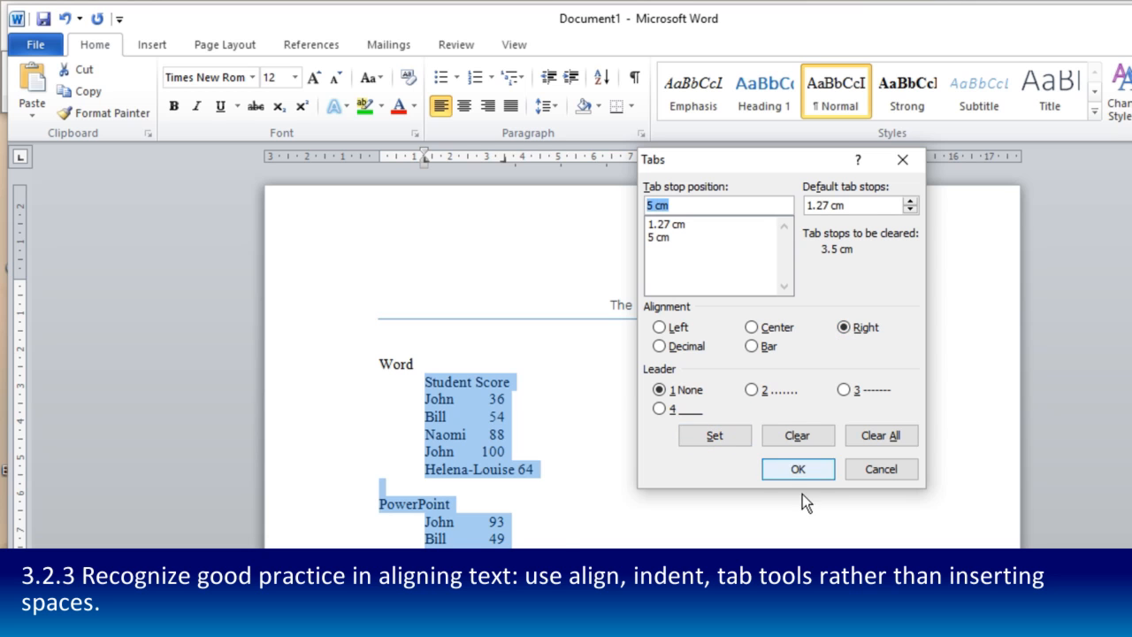
pyautogui.click(798, 470)
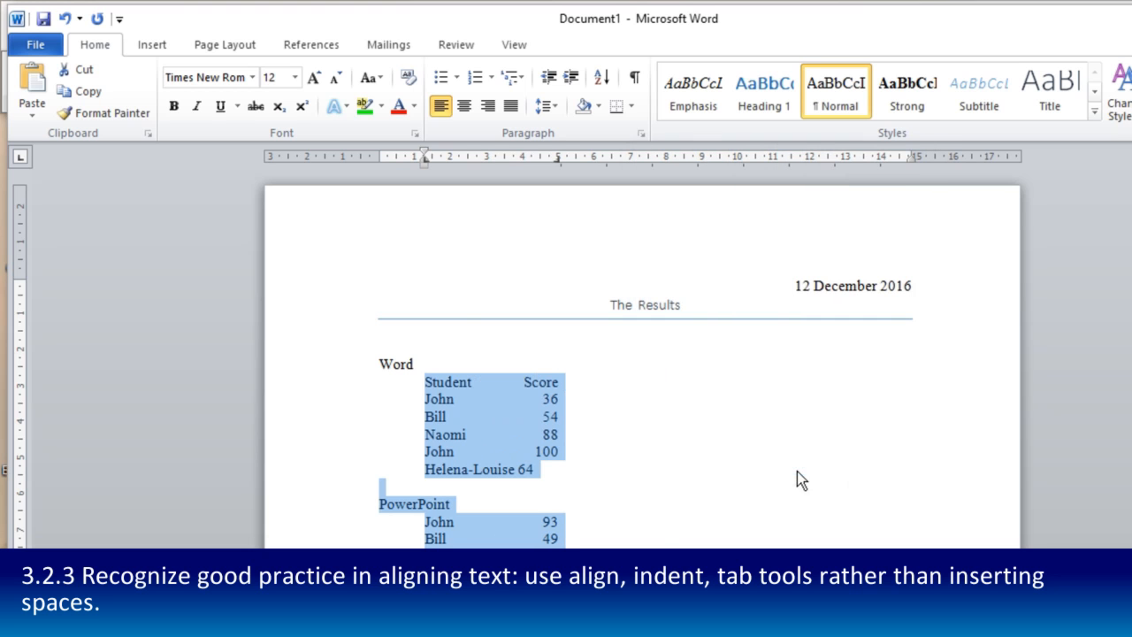
pyautogui.click(524, 475)
pyautogui.press('Tab')
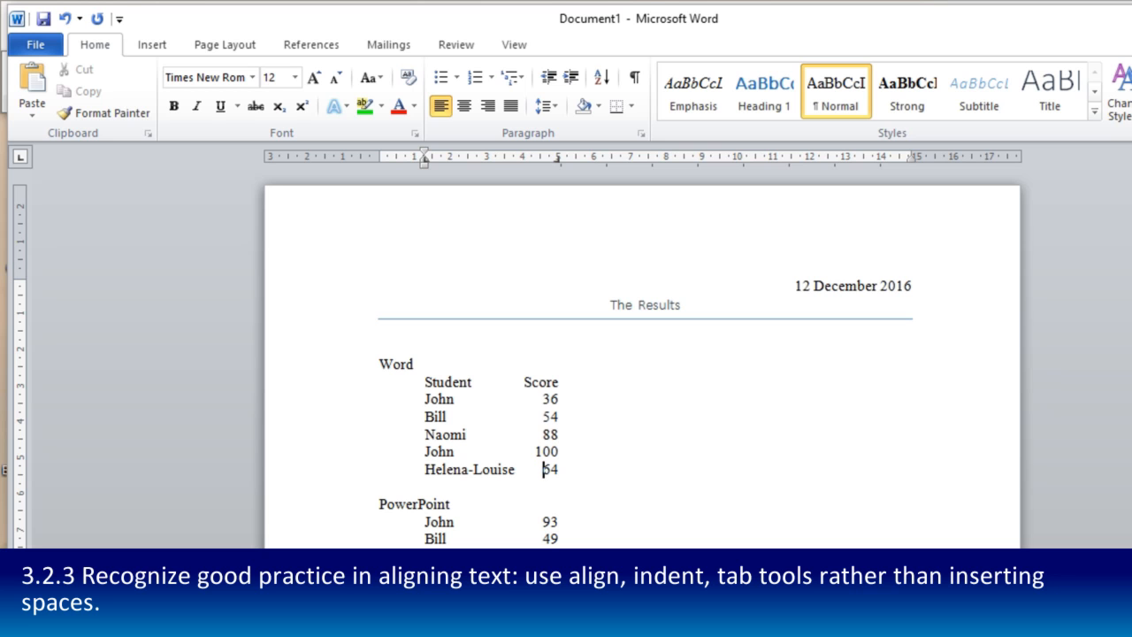